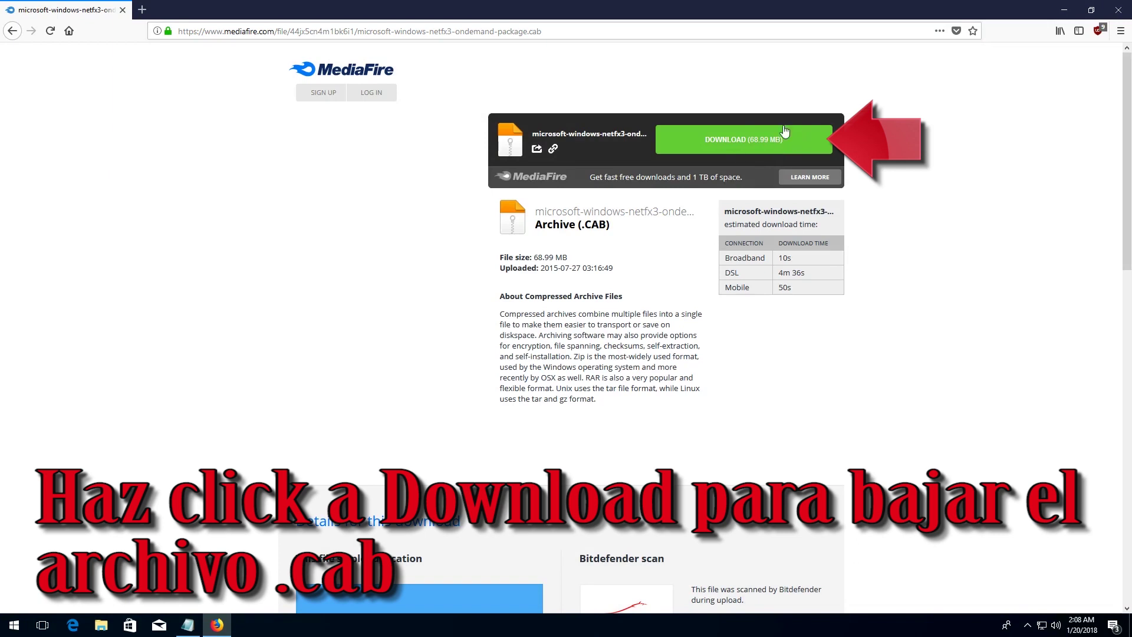
- Download and save microsoft-windows-netfx3-ondemand-package.cab from the MediaFire page, and close the browser once the download completes
{"action": "left_click", "coordinate": [748, 145]}
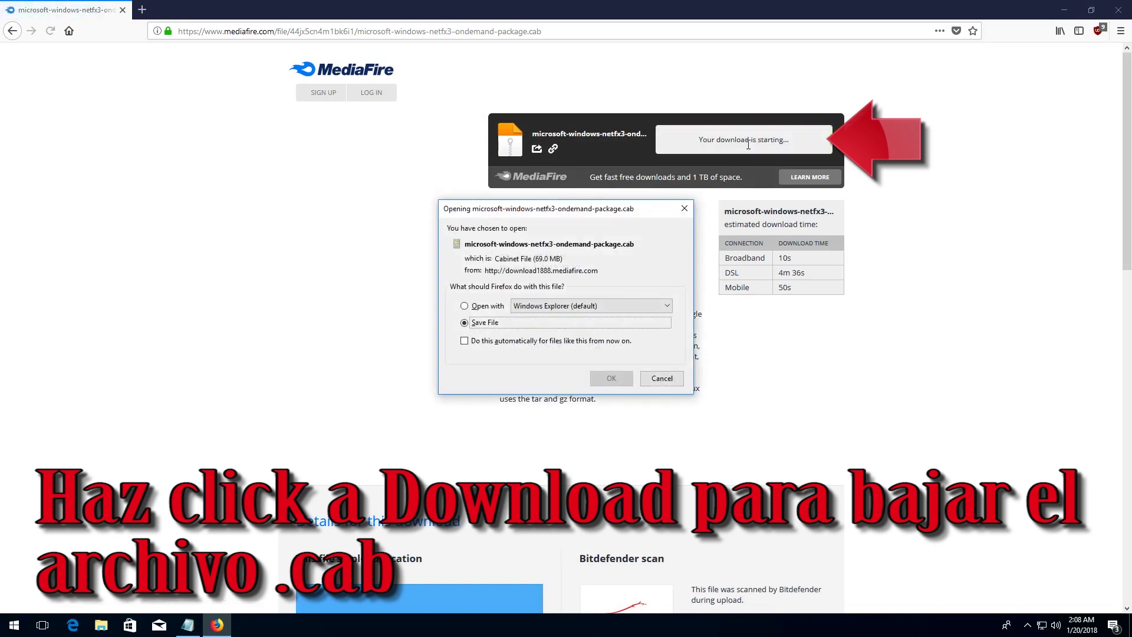
{"action": "left_click", "coordinate": [612, 378]}
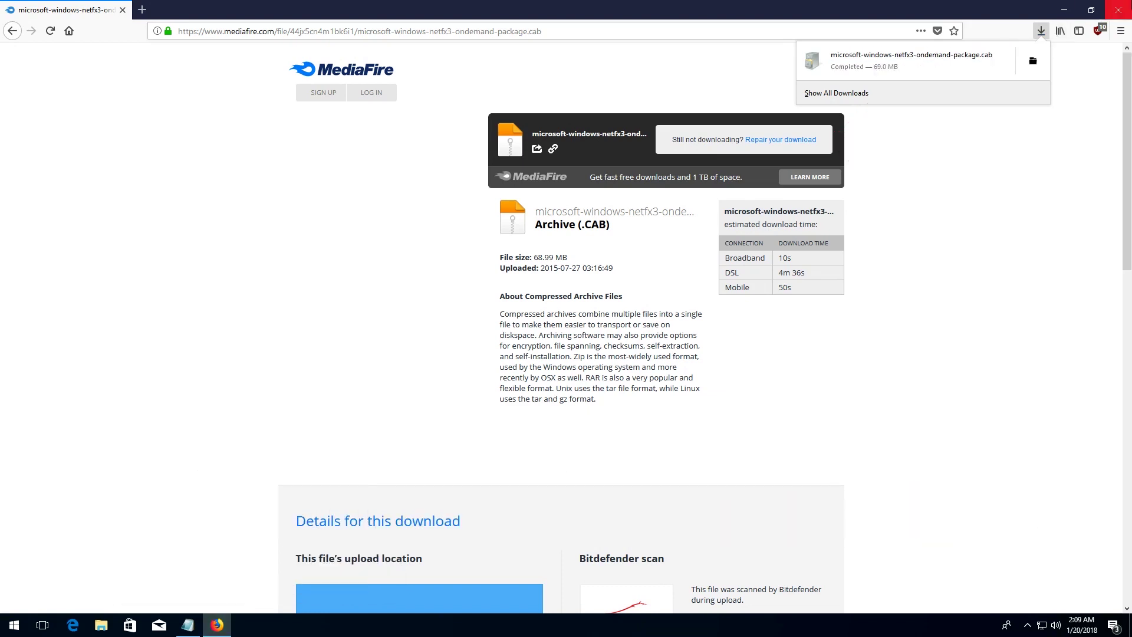
{"action": "left_click", "coordinate": [1119, 10]}
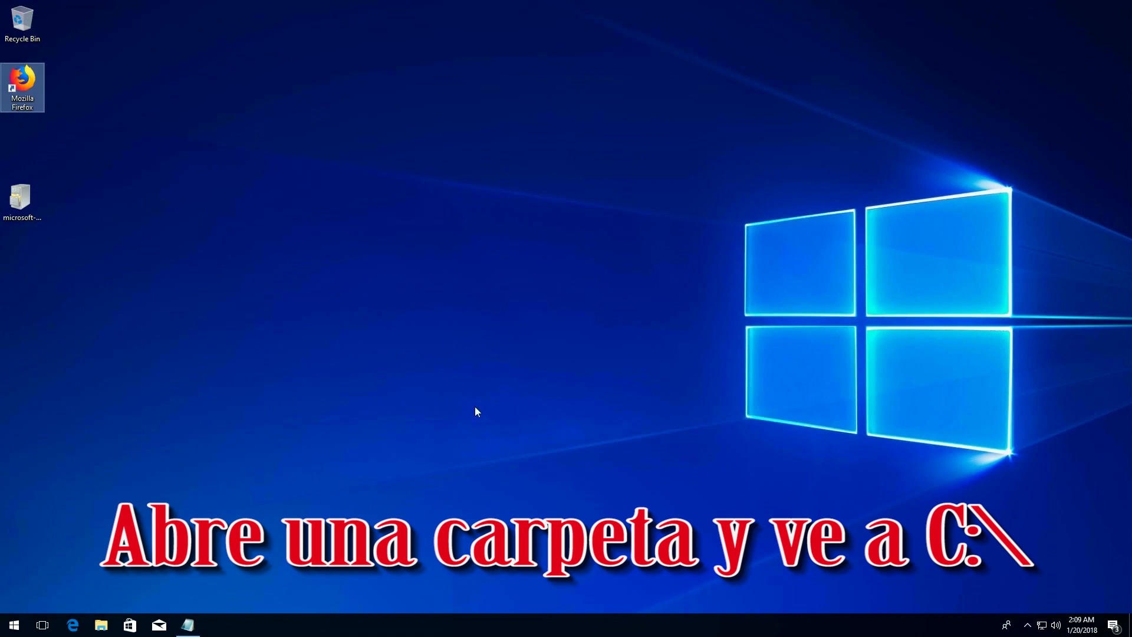
- In File Explorer, move the netfx3 ondemand package from the desktop to the root of Local Disk (C:) with administrator permission, and close the window
{"action": "left_click", "coordinate": [101, 624]}
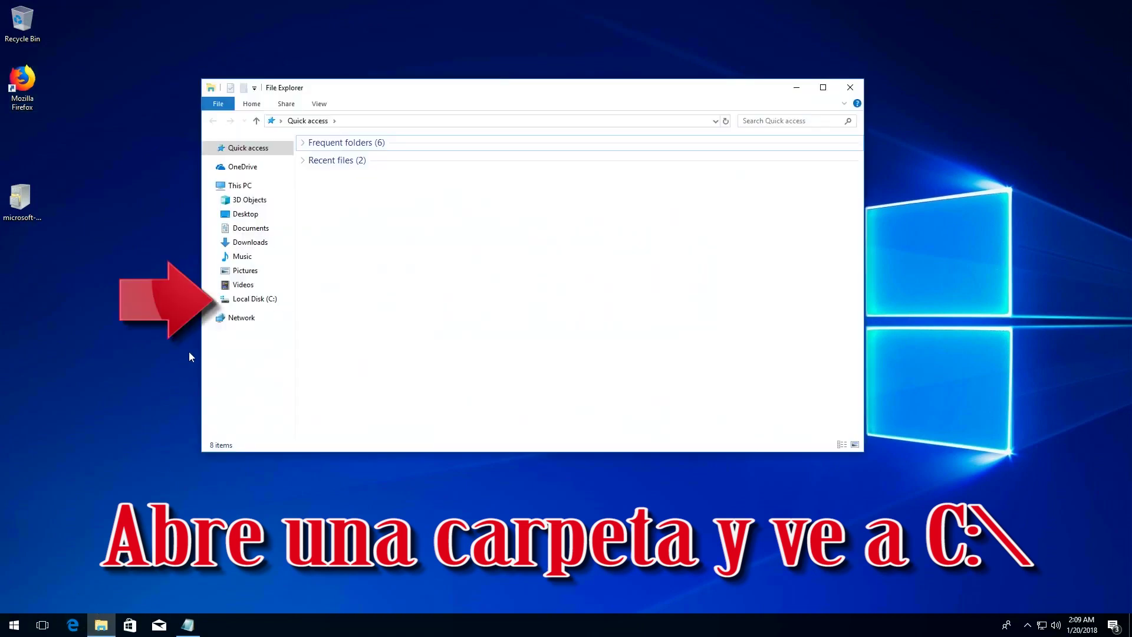
{"action": "left_click", "coordinate": [263, 299]}
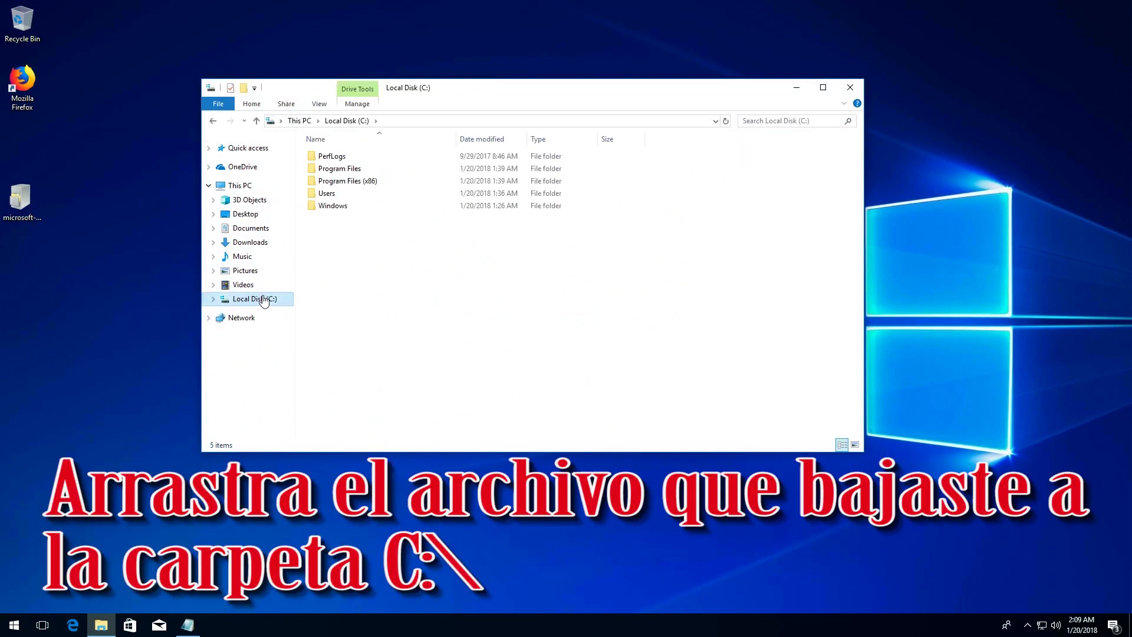
{"action": "left_click", "coordinate": [24, 201]}
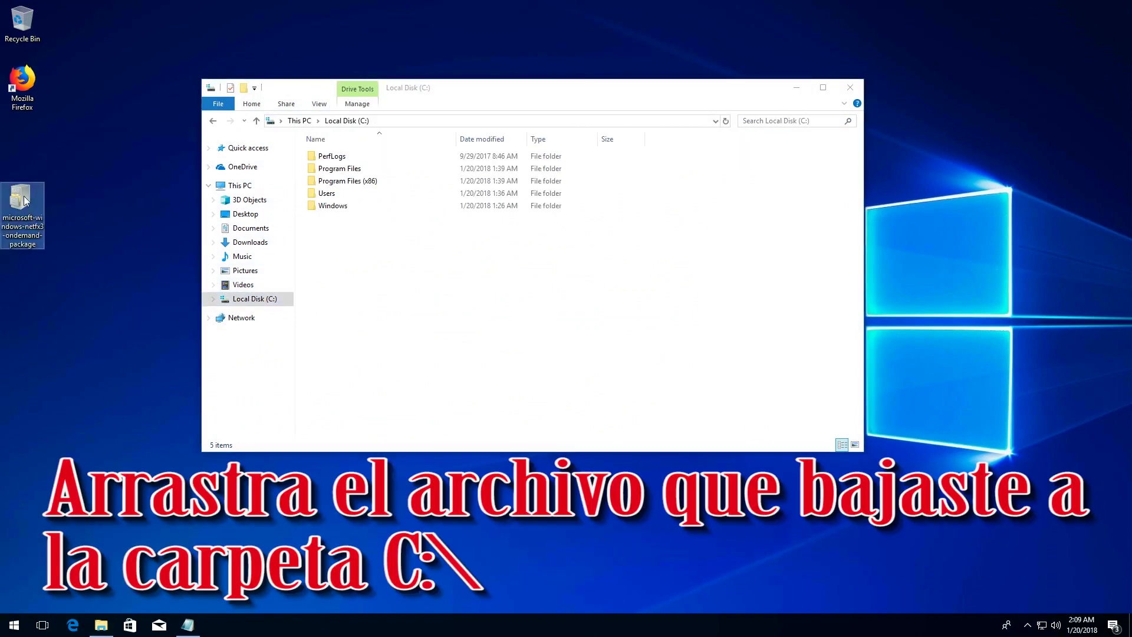
{"action": "left_click_drag", "start_coordinate": [23, 201], "coordinate": [383, 260]}
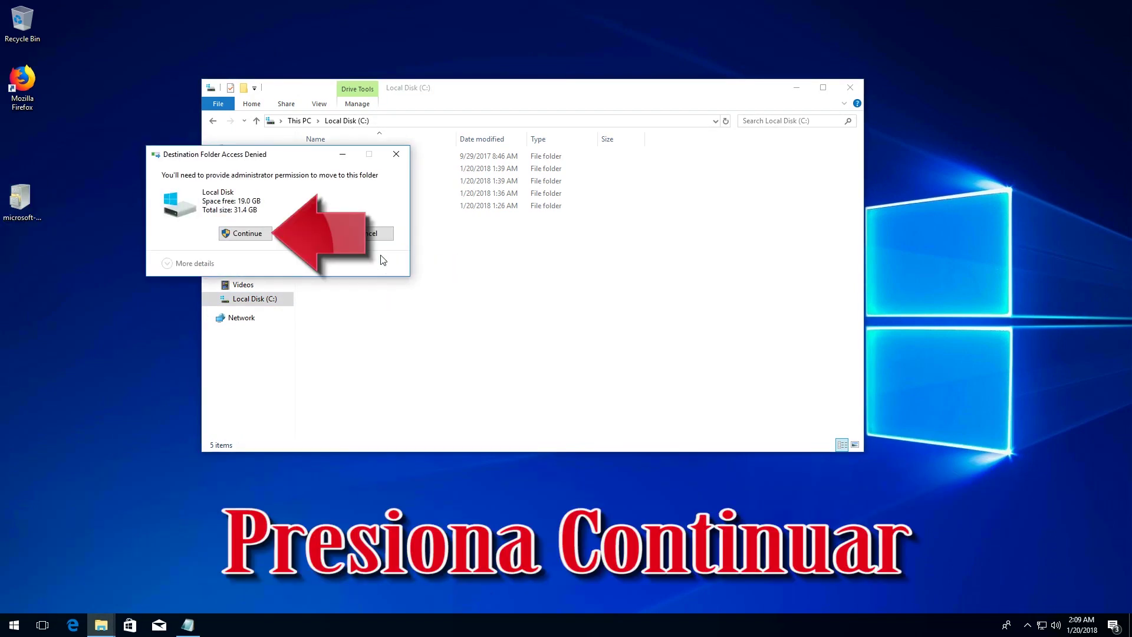
{"action": "left_click", "coordinate": [247, 233]}
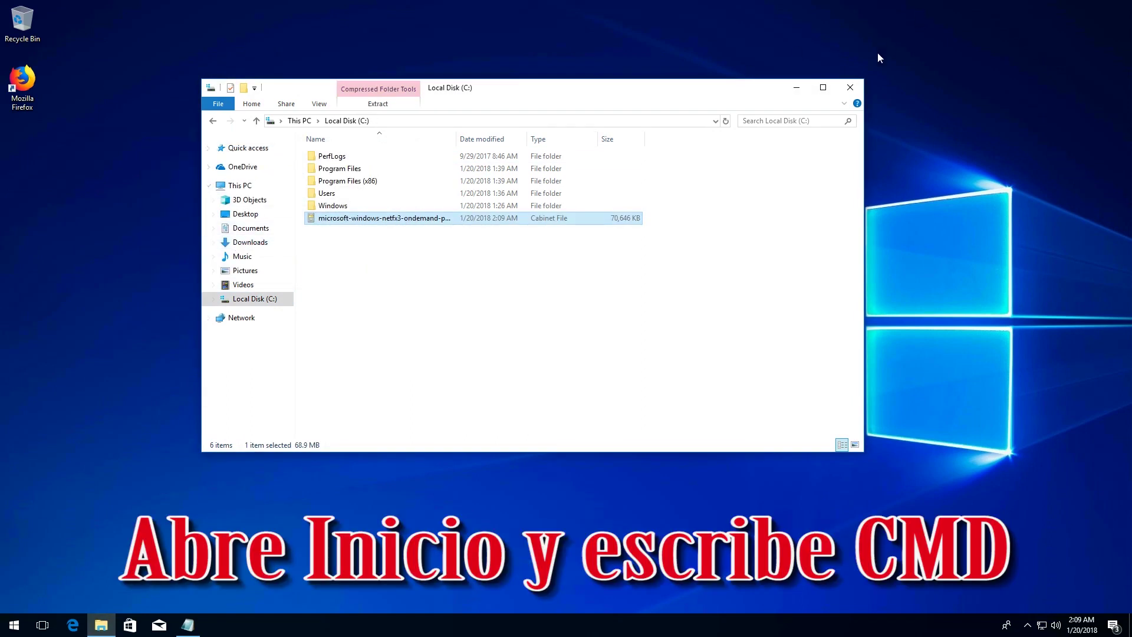
{"action": "left_click", "coordinate": [855, 86]}
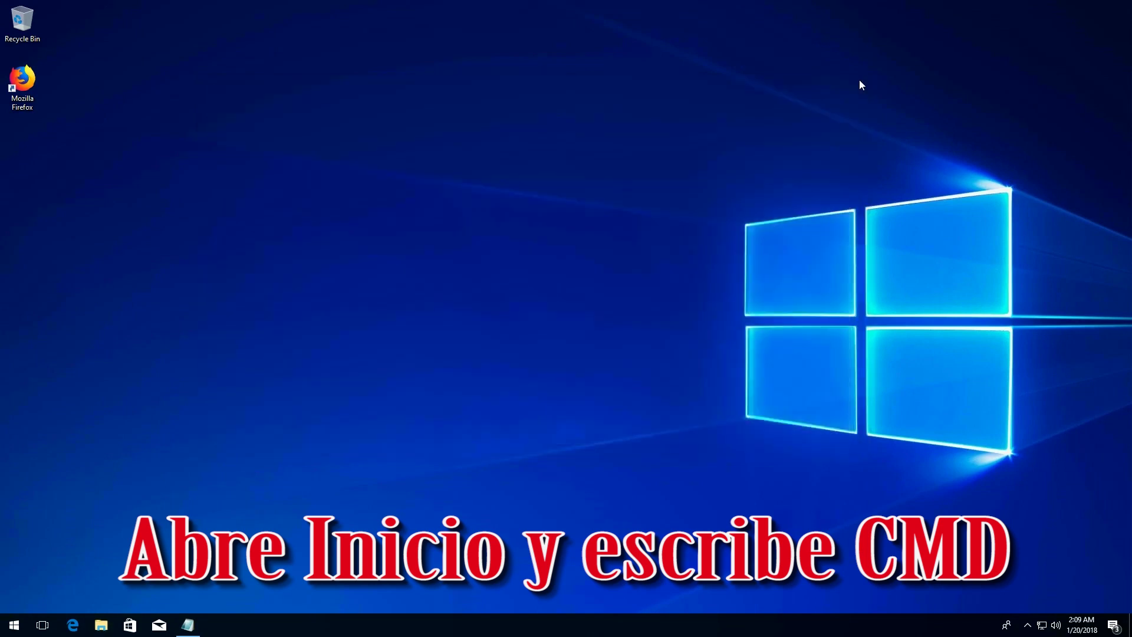
- Search for cmd, open Command Prompt as administrator, allow it to make changes, and move its window toward the middle of the desktop
{"action": "key", "text": "super"}
{"action": "type", "text": "cmd"}
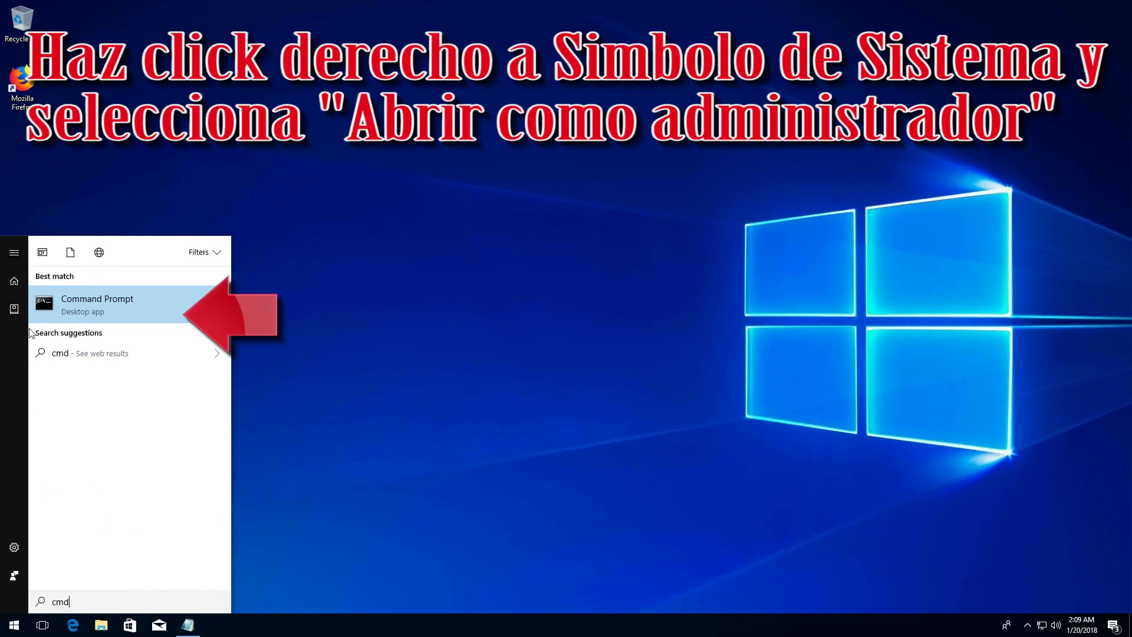
{"action": "right_click", "coordinate": [71, 306]}
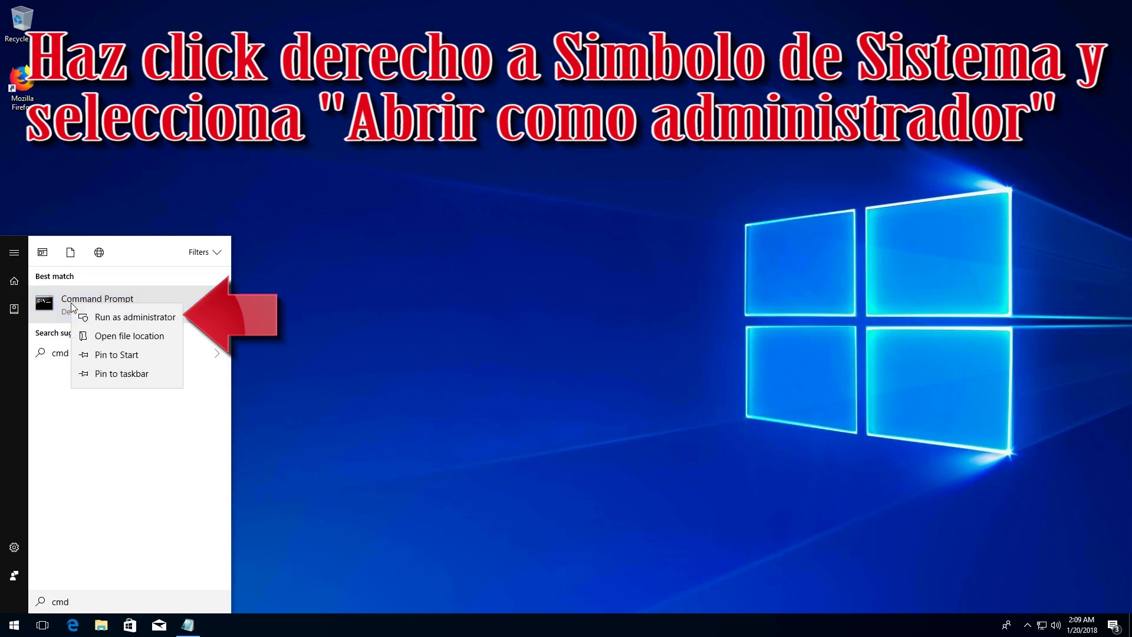
{"action": "left_click", "coordinate": [116, 327]}
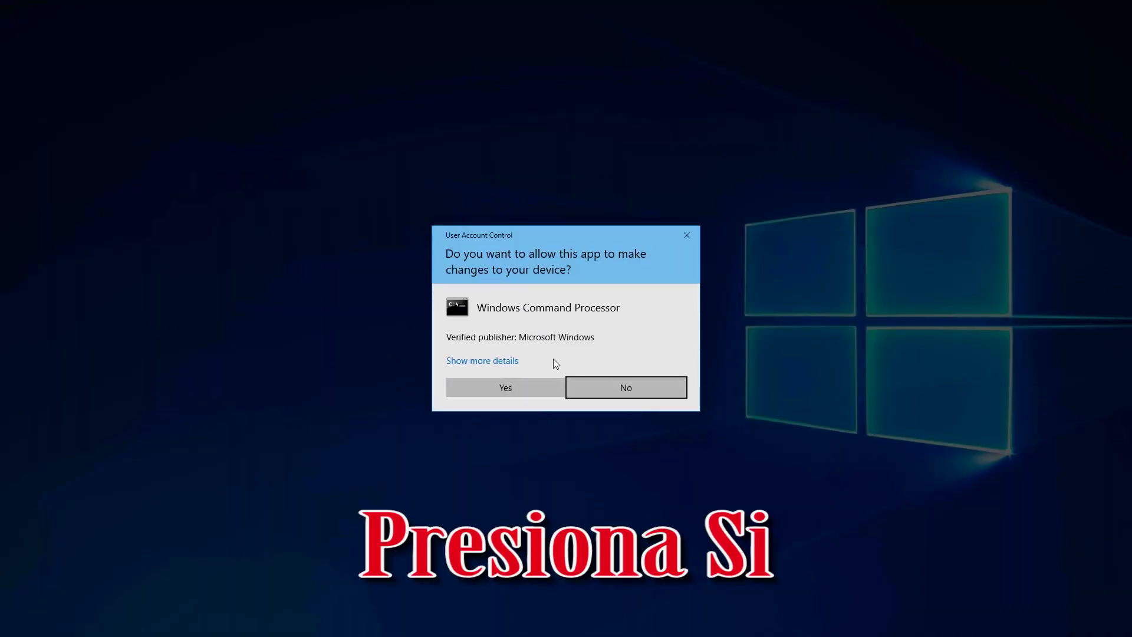
{"action": "left_click", "coordinate": [523, 381]}
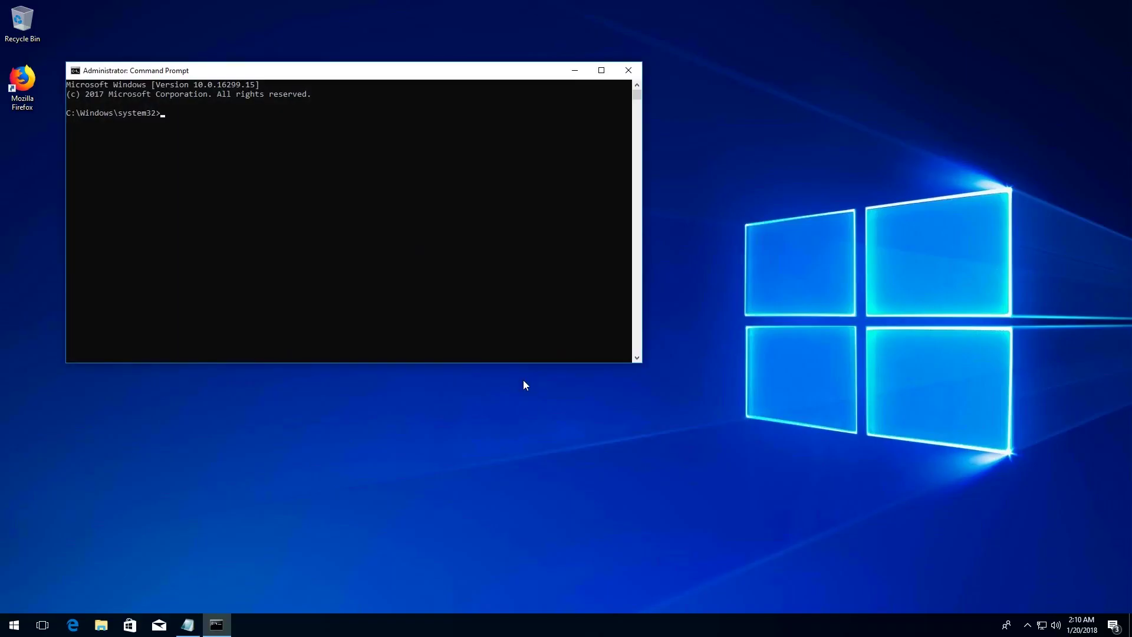
{"action": "left_click_drag", "start_coordinate": [361, 75], "coordinate": [571, 137]}
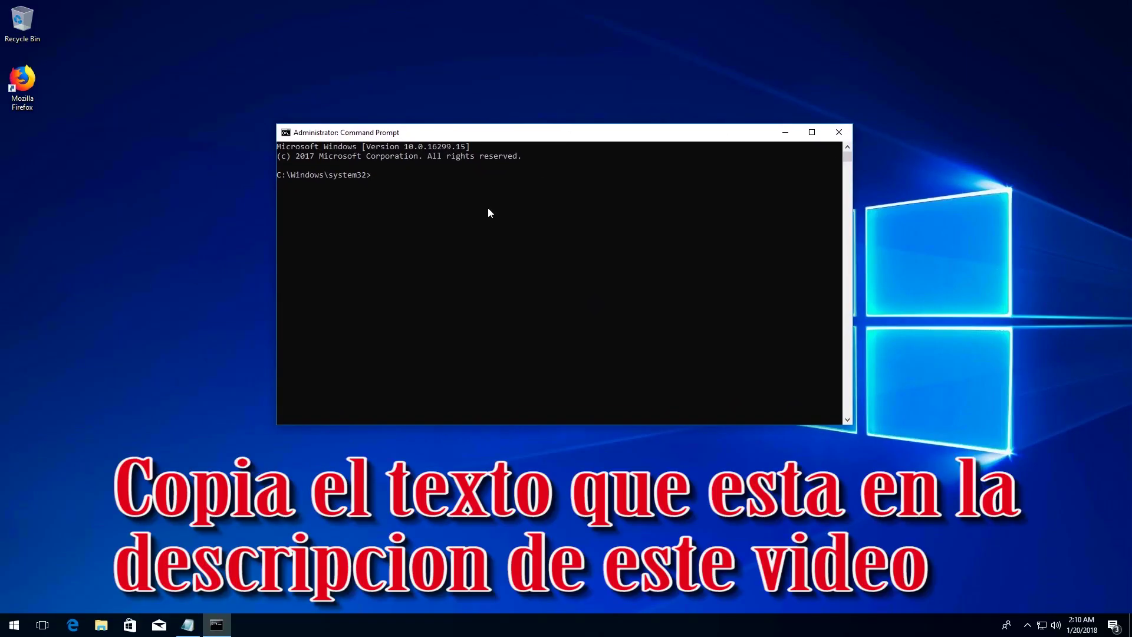
- Switch to Notepad, copy the full Dism.exe command line from the untitled note, and minimize Notepad
{"action": "left_click", "coordinate": [187, 625]}
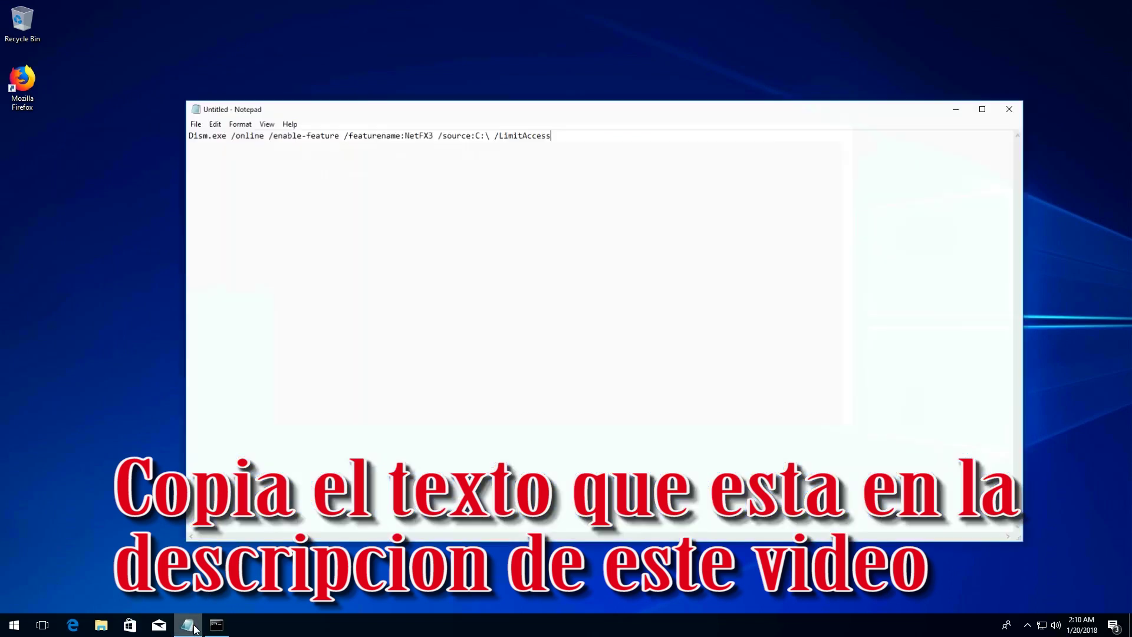
{"action": "left_click_drag", "start_coordinate": [616, 135], "coordinate": [191, 143]}
{"action": "right_click", "coordinate": [201, 143]}
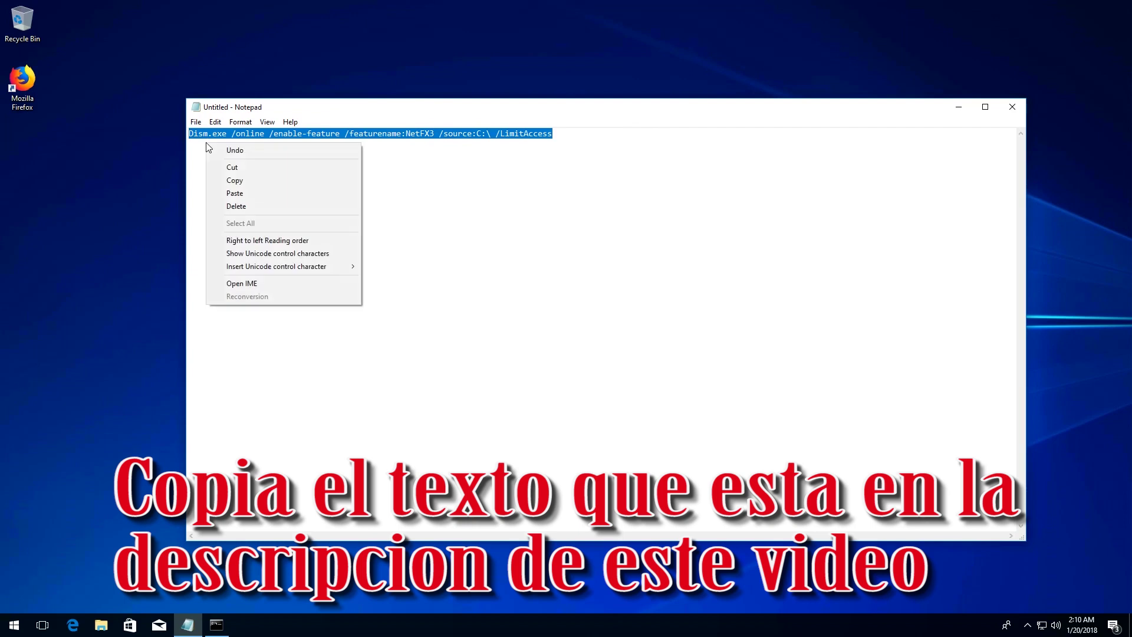
{"action": "left_click", "coordinate": [236, 180]}
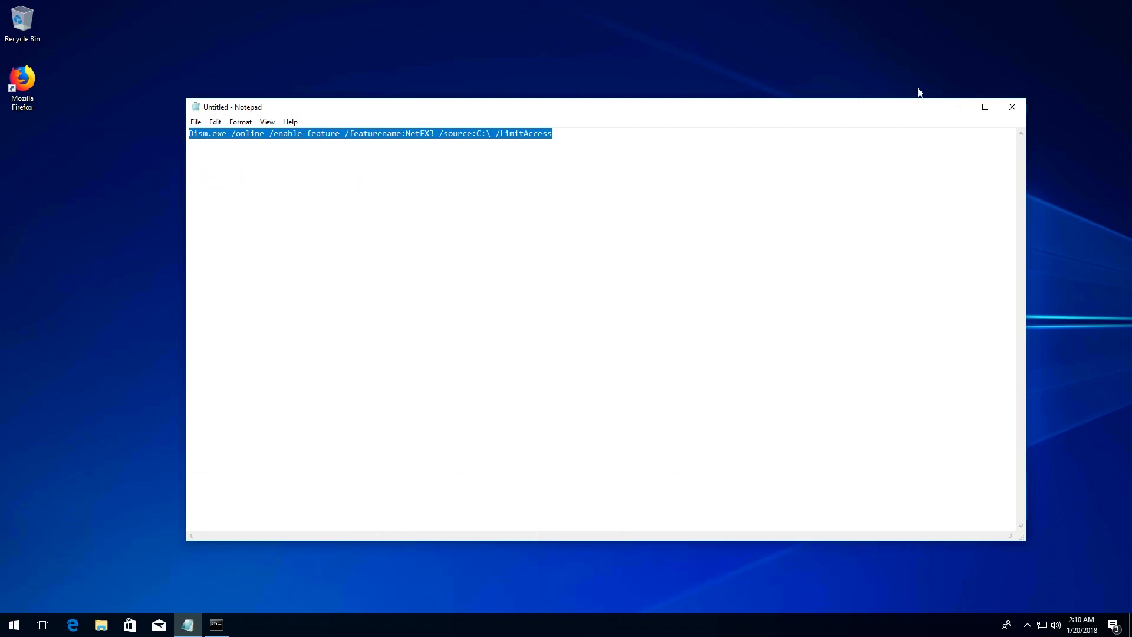
{"action": "left_click", "coordinate": [950, 109]}
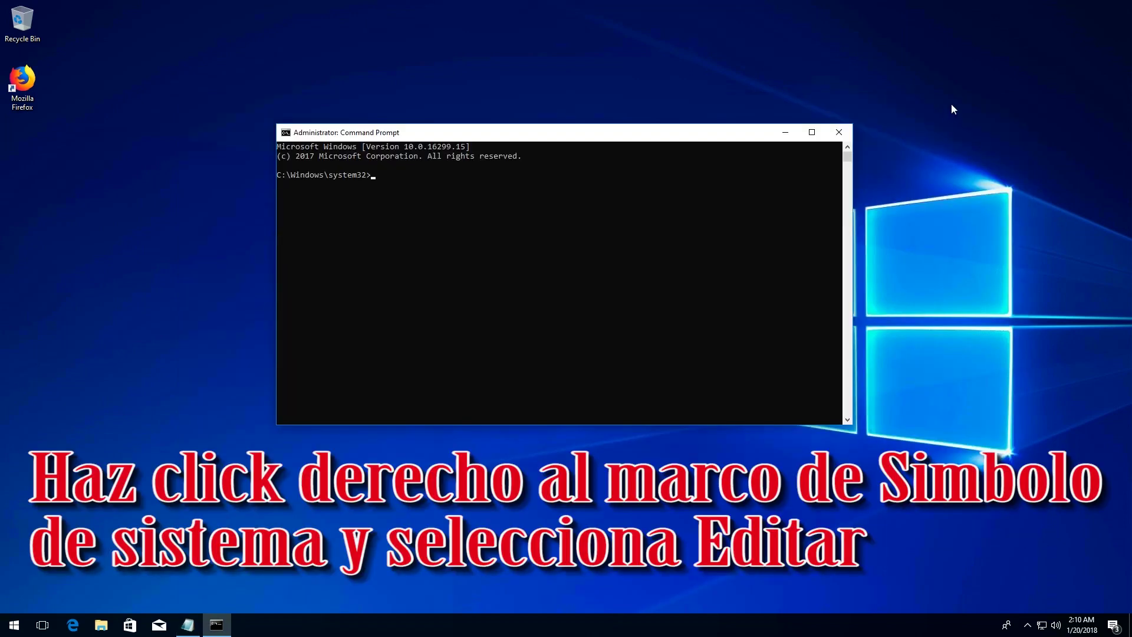
- Paste and run Dism.exe /online /enable-feature /featurename:NetFX3 /source:C:\ /LimitAccess in Command Prompt, and close the session with exit
{"action": "right_click", "coordinate": [567, 134]}
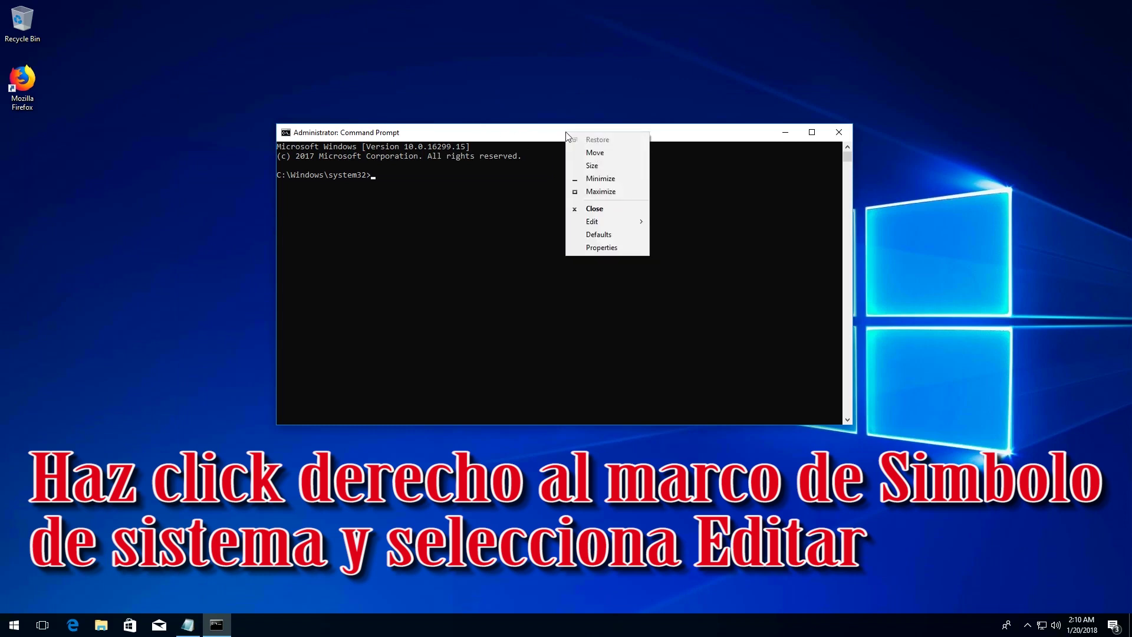
{"action": "mouse_move", "coordinate": [595, 226]}
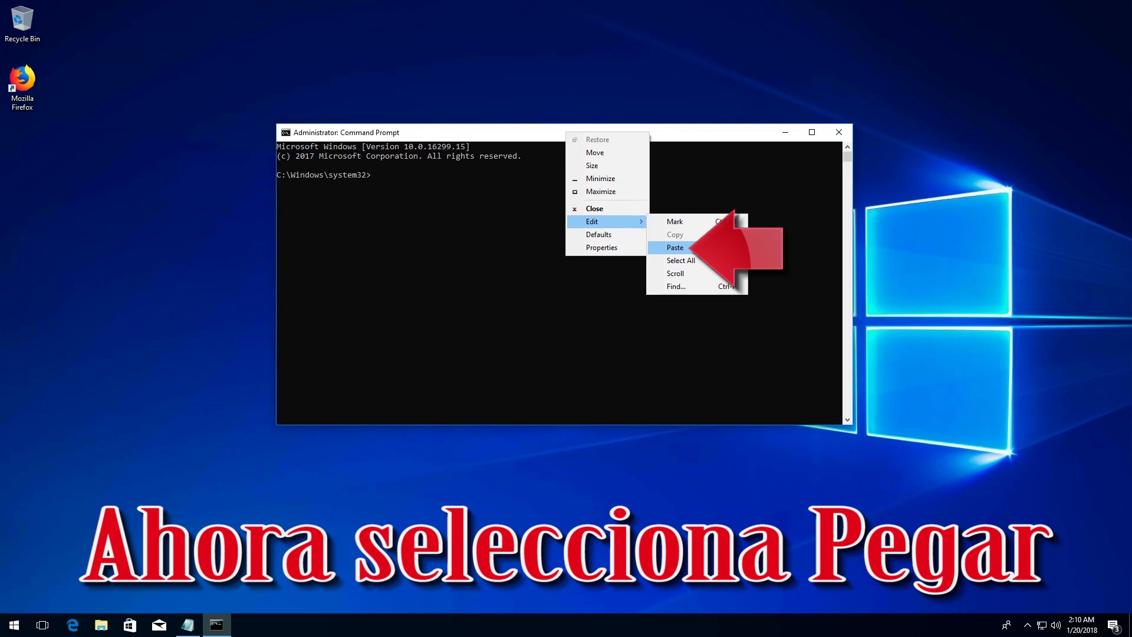
{"action": "left_click", "coordinate": [699, 247]}
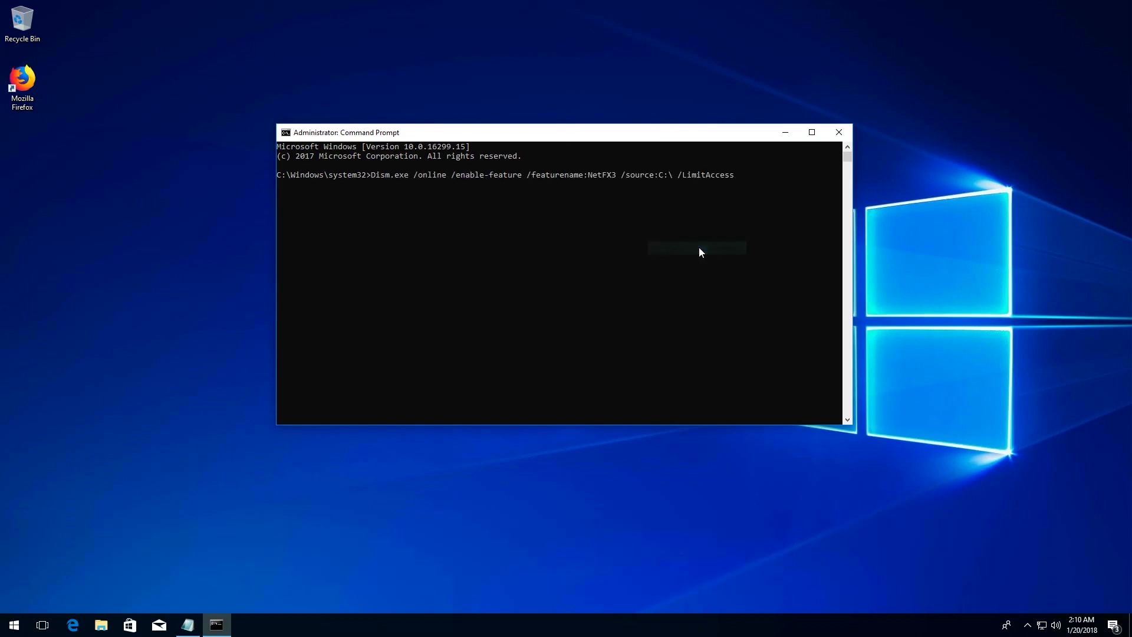
{"action": "key", "text": "Return"}
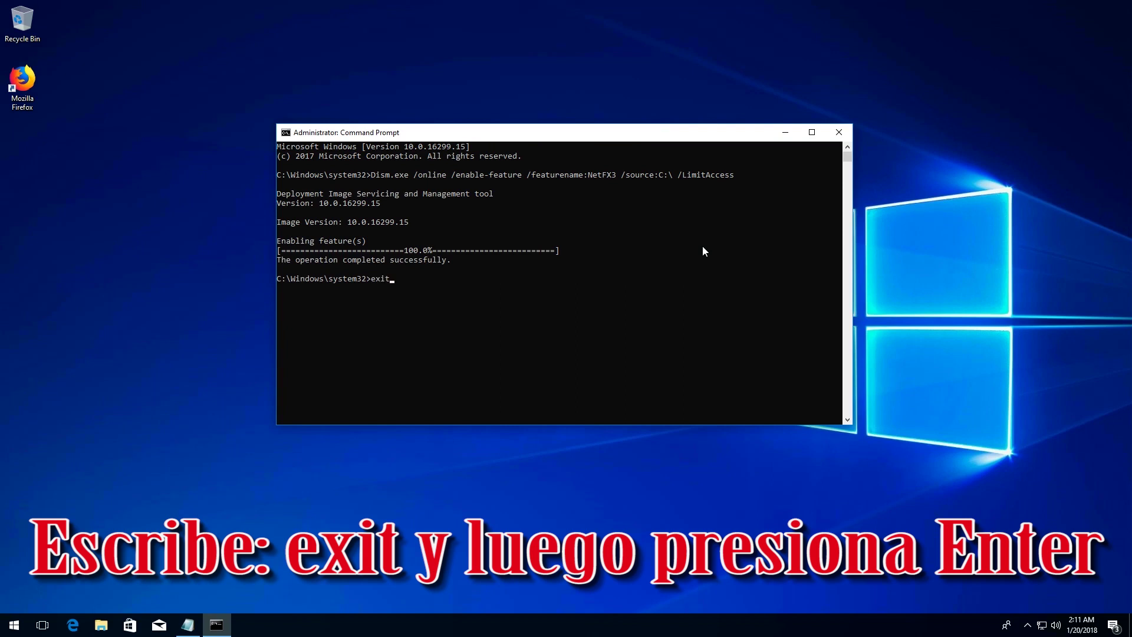
{"action": "key", "text": "Return"}
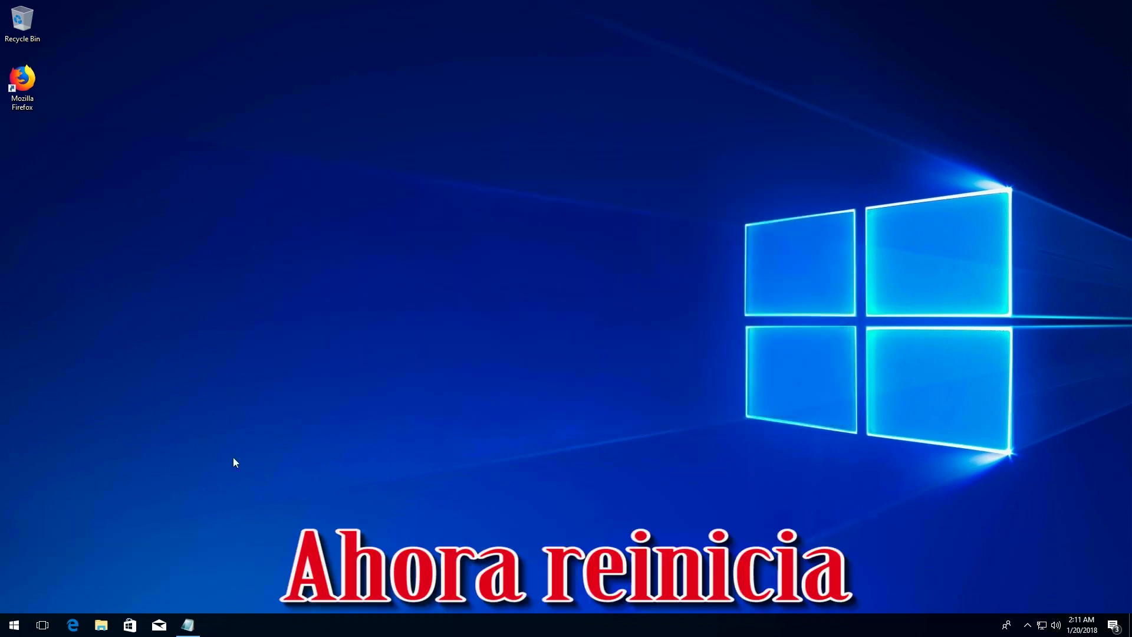
- Restart the computer
{"action": "left_click", "coordinate": [14, 625]}
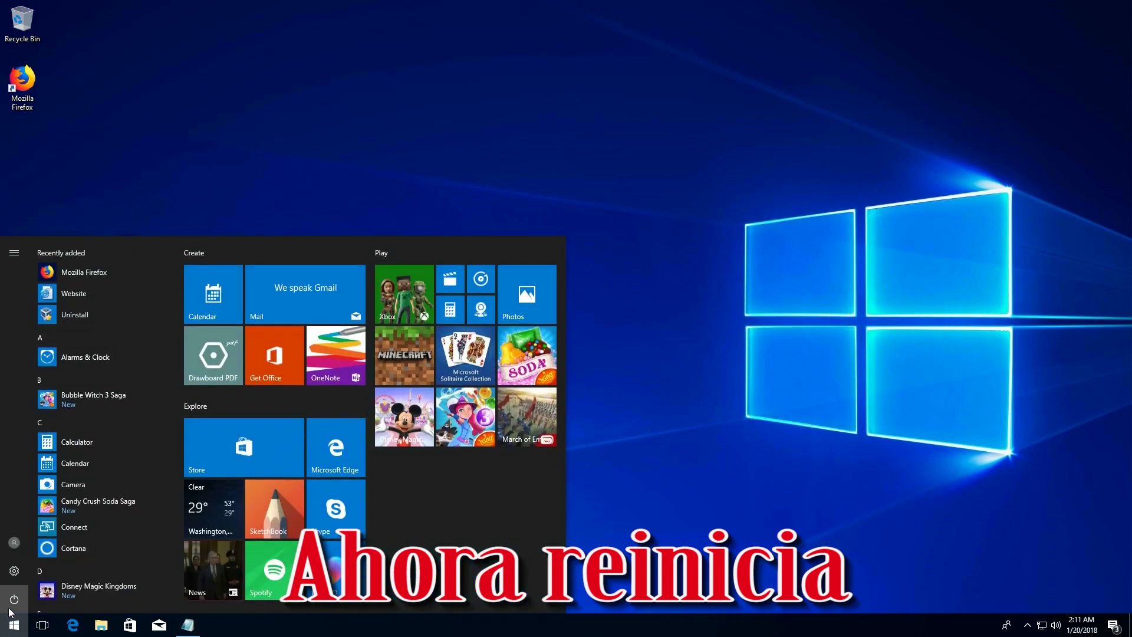
{"action": "left_click", "coordinate": [11, 600]}
{"action": "left_click", "coordinate": [25, 572]}
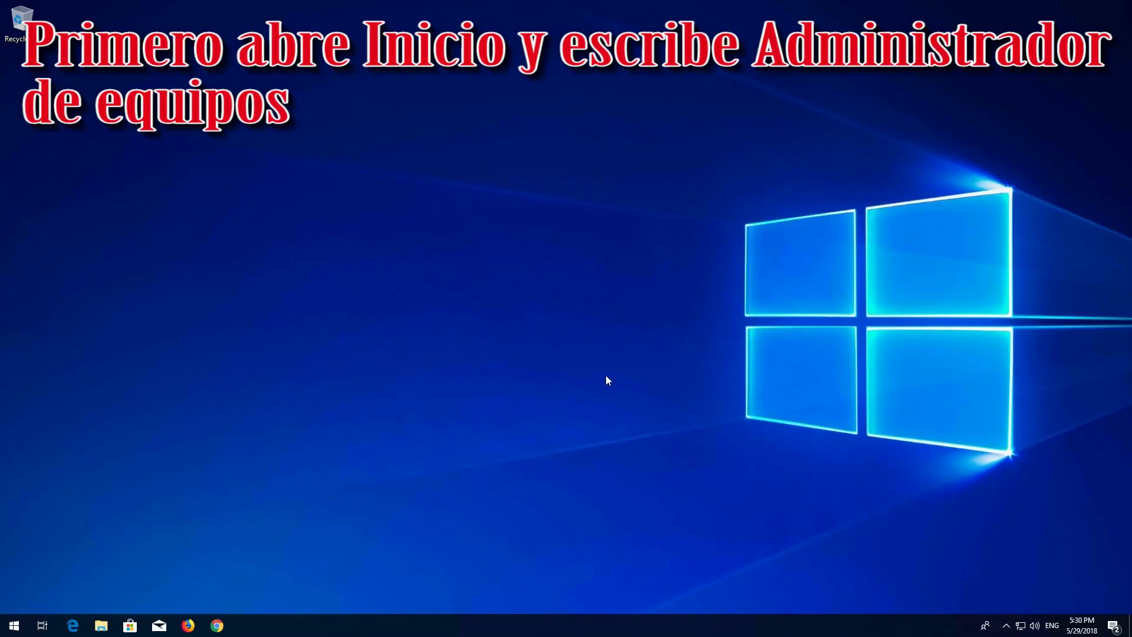
- Search for computer management, open Computer Management, and move its window toward the middle of the desktop
{"action": "key", "text": "super"}
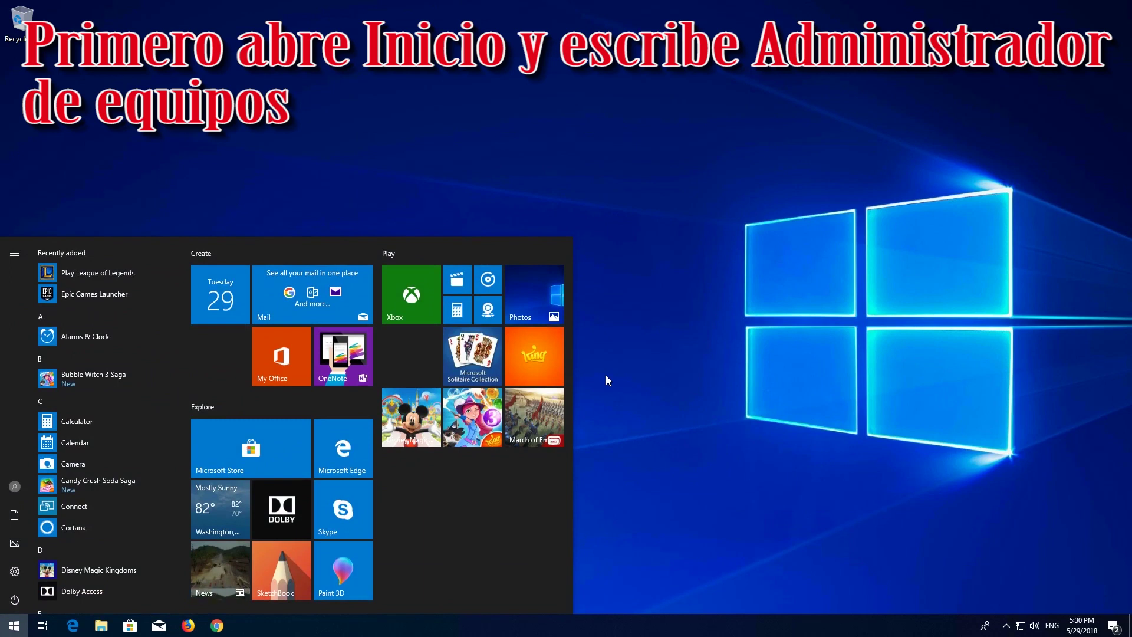
{"action": "type", "text": "comp"}
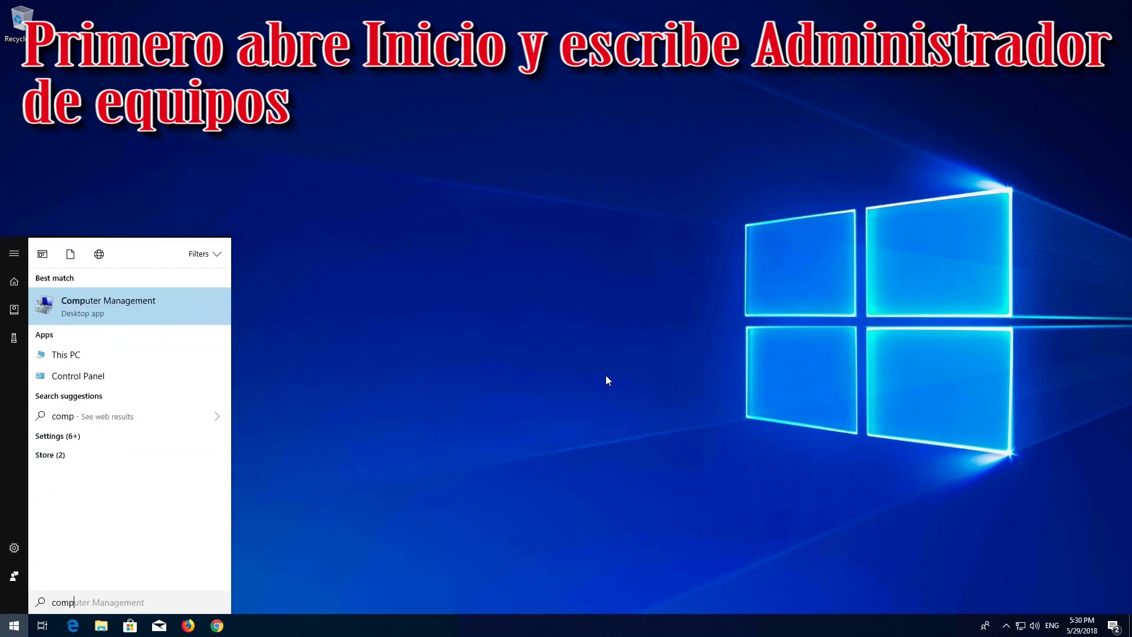
{"action": "type", "text": "uter management"}
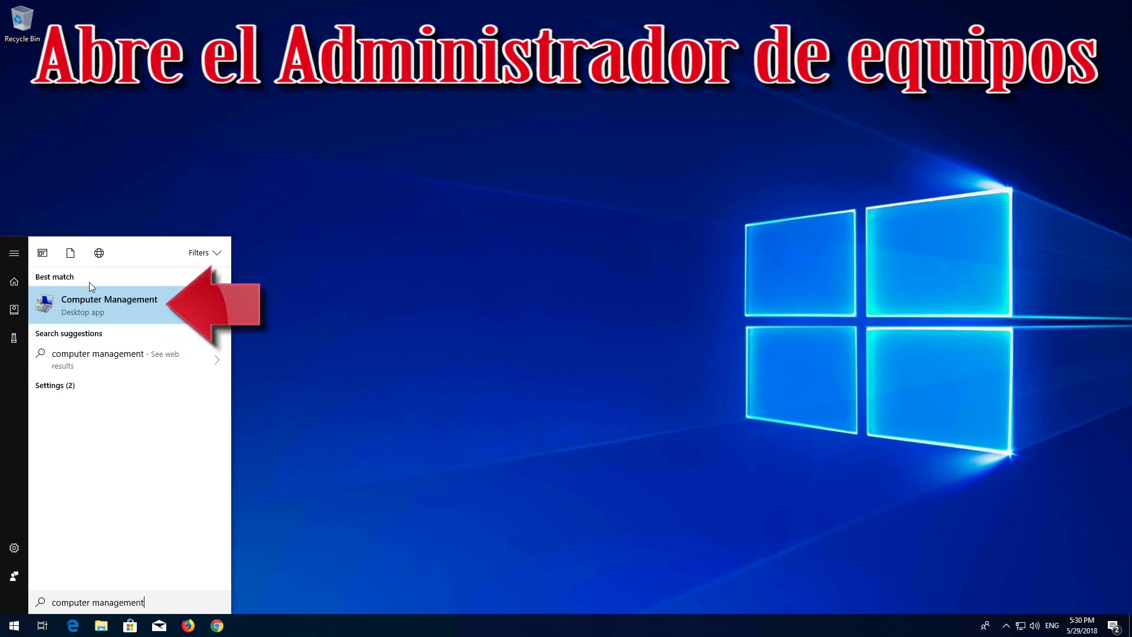
{"action": "left_click", "coordinate": [170, 313]}
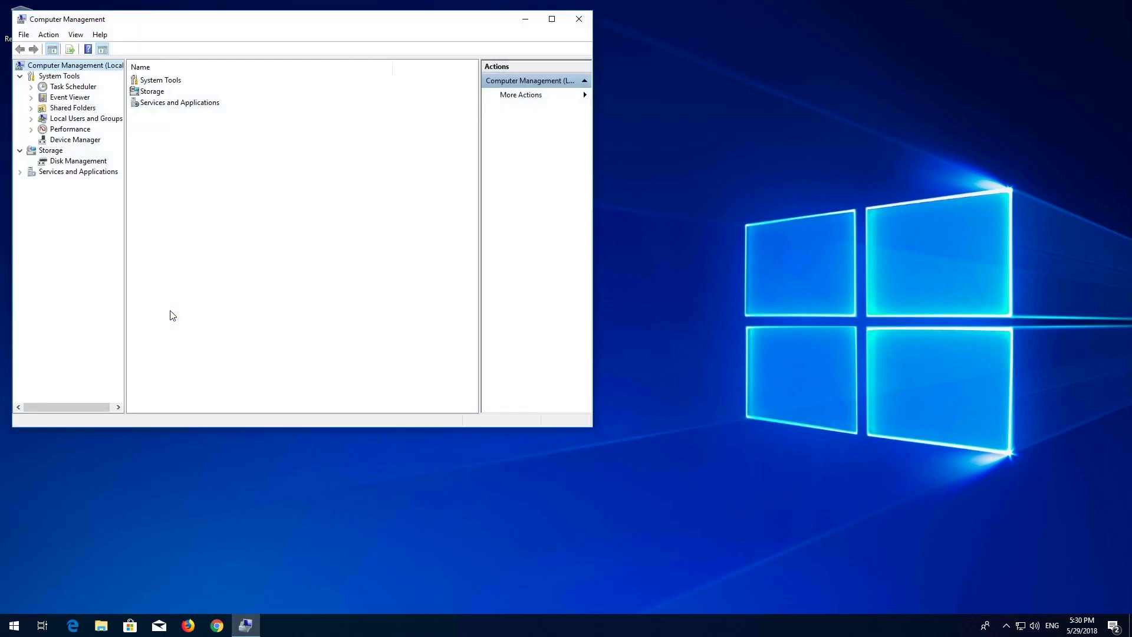
{"action": "left_click_drag", "start_coordinate": [260, 20], "coordinate": [590, 109]}
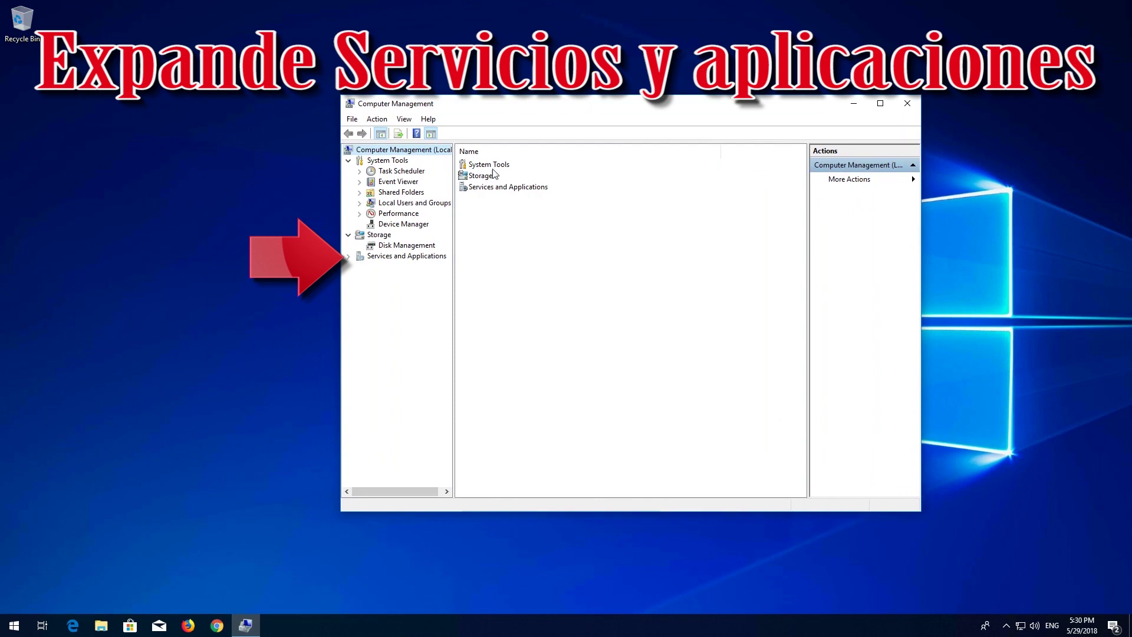
- Show the Services list under Services and Applications in Computer Management and select the Windows Update service
{"action": "left_click", "coordinate": [349, 257]}
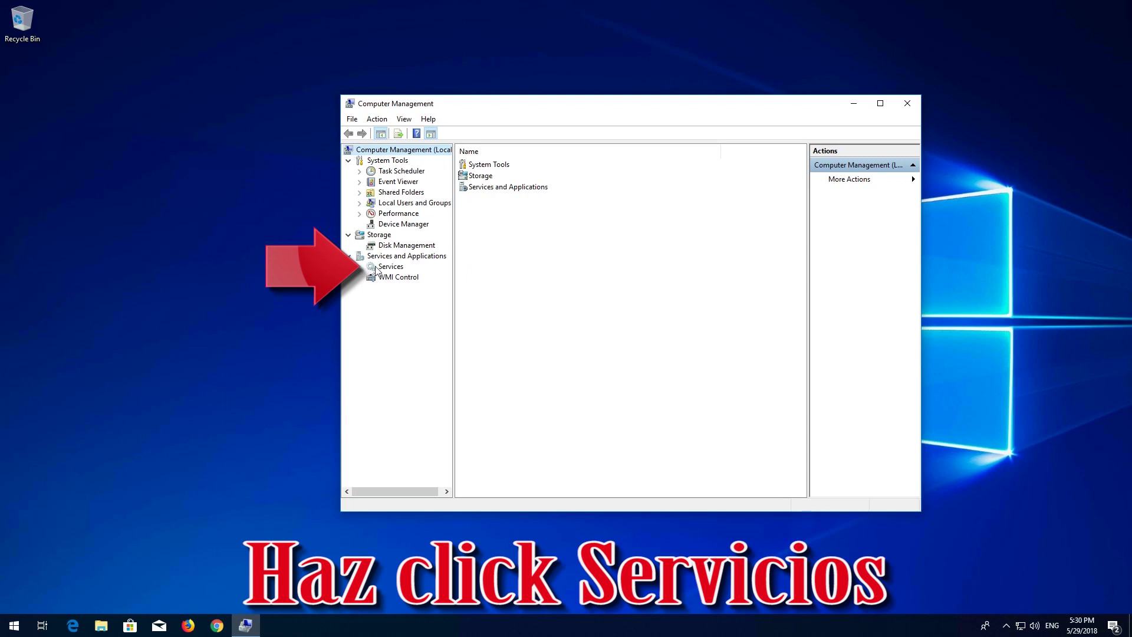
{"action": "left_click", "coordinate": [375, 269]}
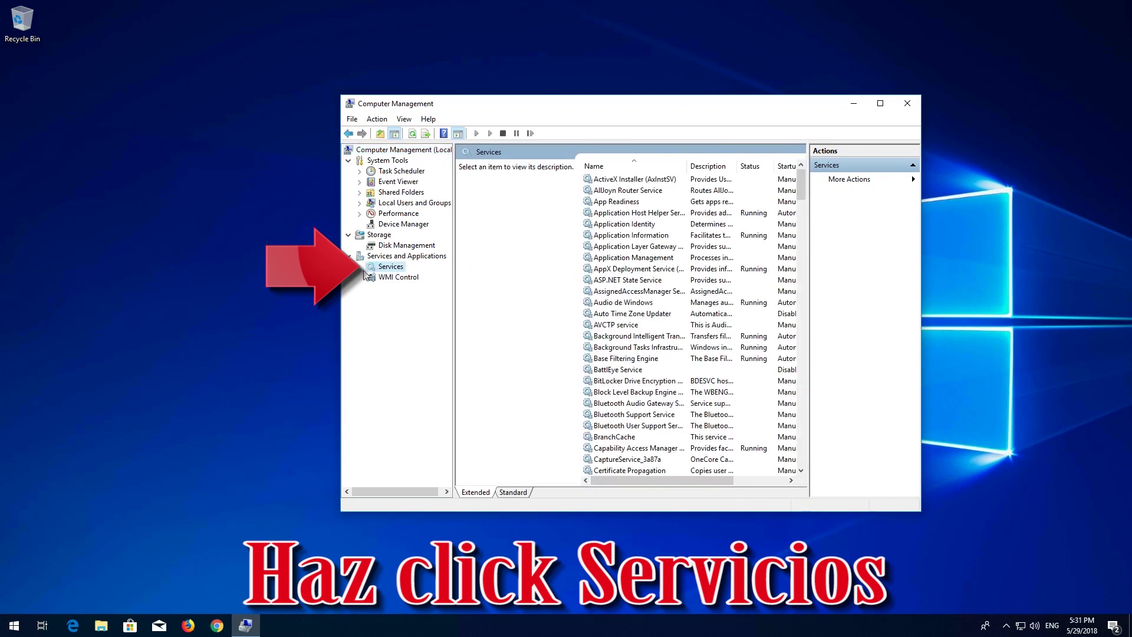
{"action": "left_click", "coordinate": [711, 225]}
{"action": "scroll", "coordinate": [712, 229], "scroll_direction": "down", "scroll_amount": 20}
{"action": "scroll", "coordinate": [712, 229], "scroll_direction": "down", "scroll_amount": 18}
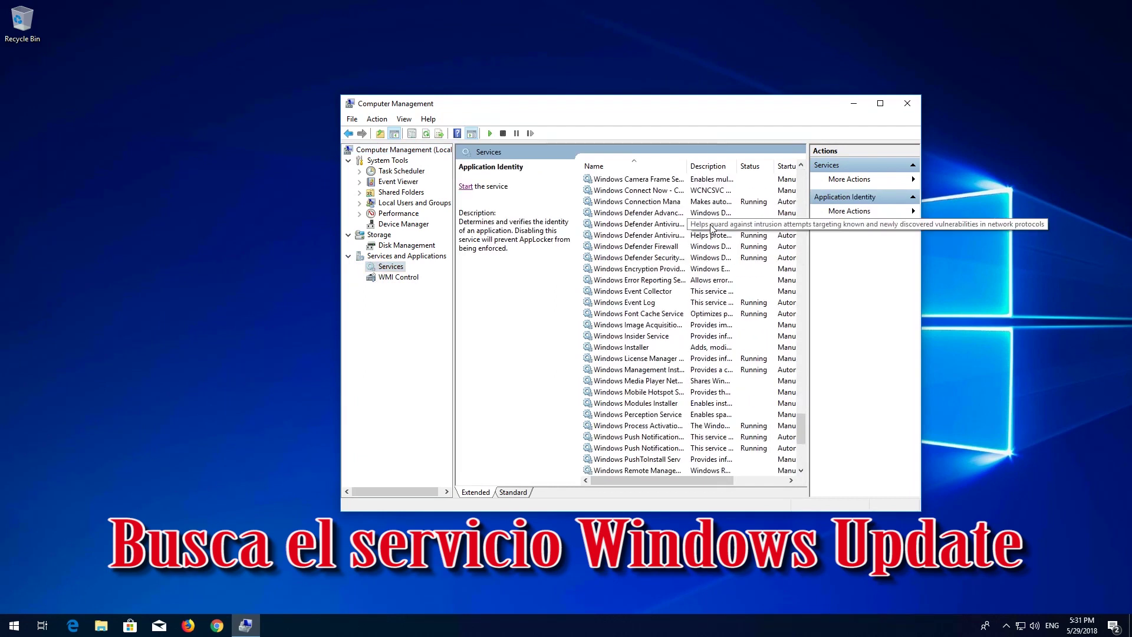
{"action": "scroll", "coordinate": [711, 229], "scroll_direction": "down", "scroll_amount": 4}
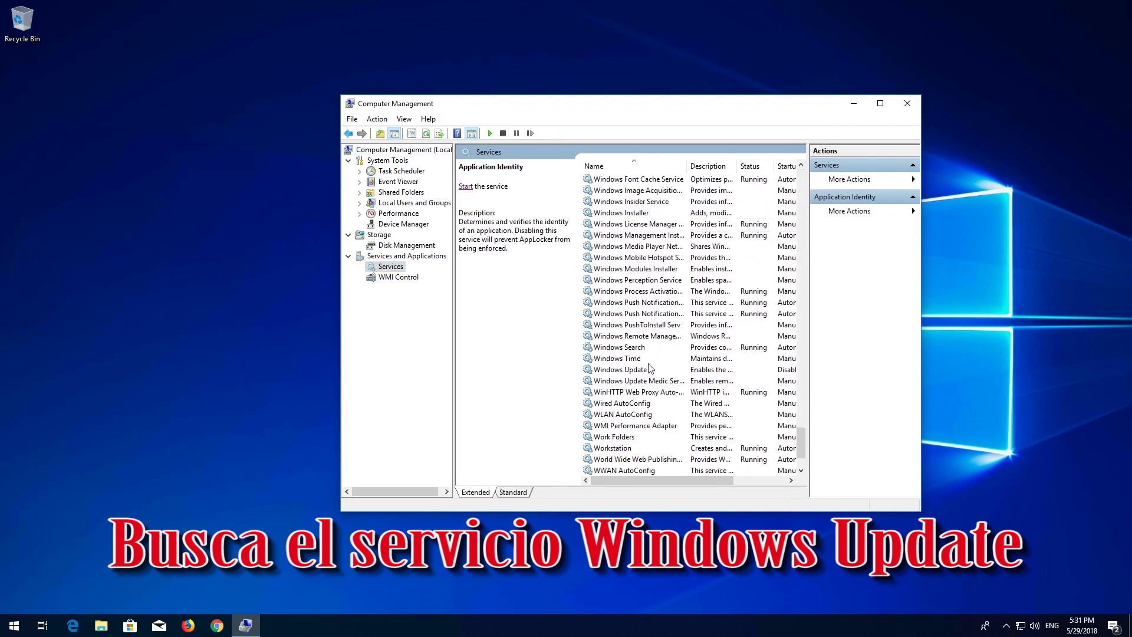
{"action": "left_click", "coordinate": [643, 369]}
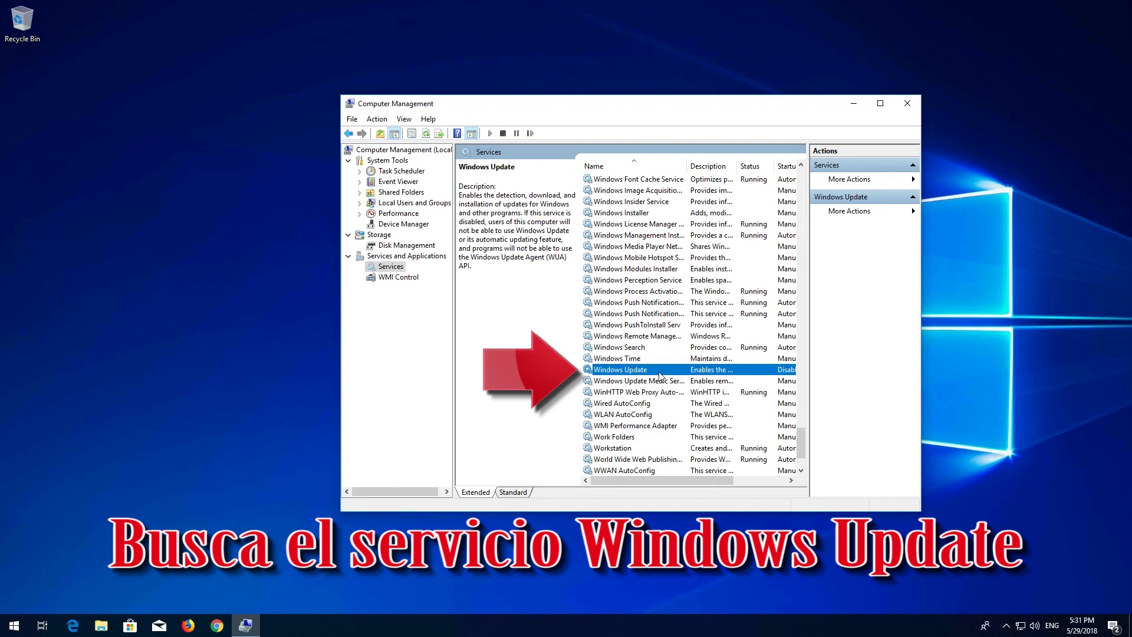
- Set the Windows Update service's startup type to Automatic in its properties, and apply the change
{"action": "right_click", "coordinate": [660, 375]}
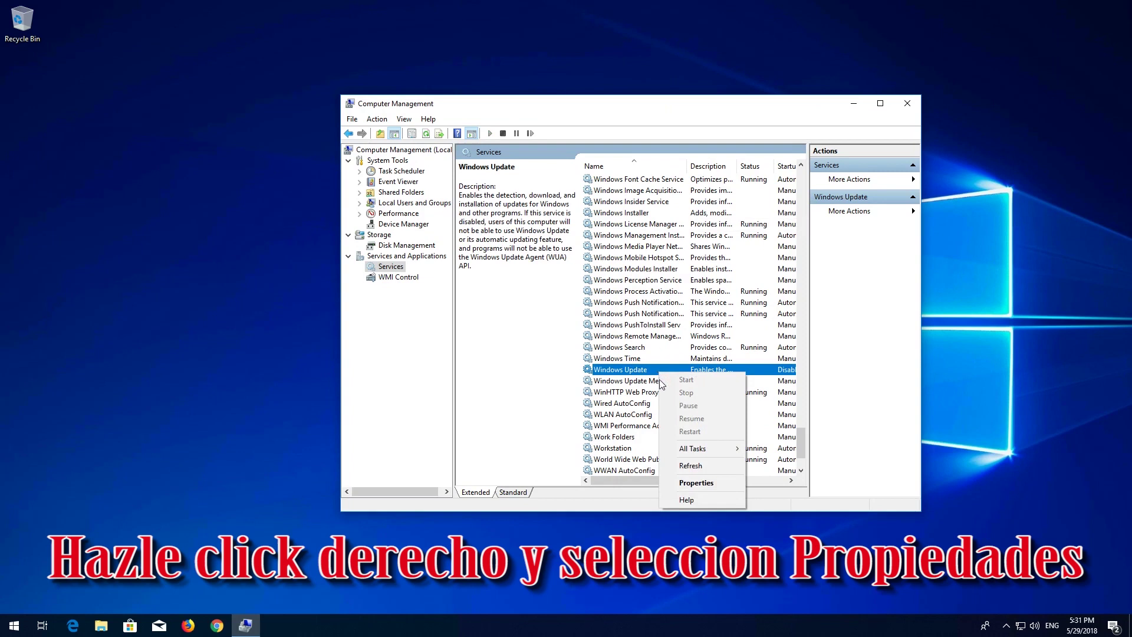
{"action": "left_click", "coordinate": [715, 482]}
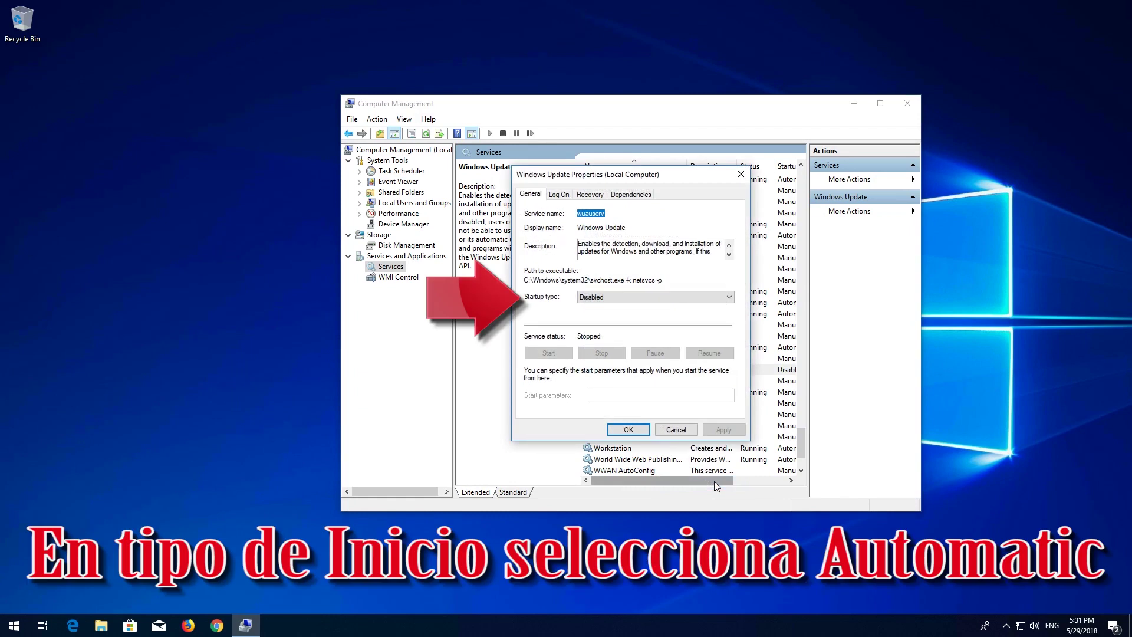
{"action": "left_click", "coordinate": [614, 299]}
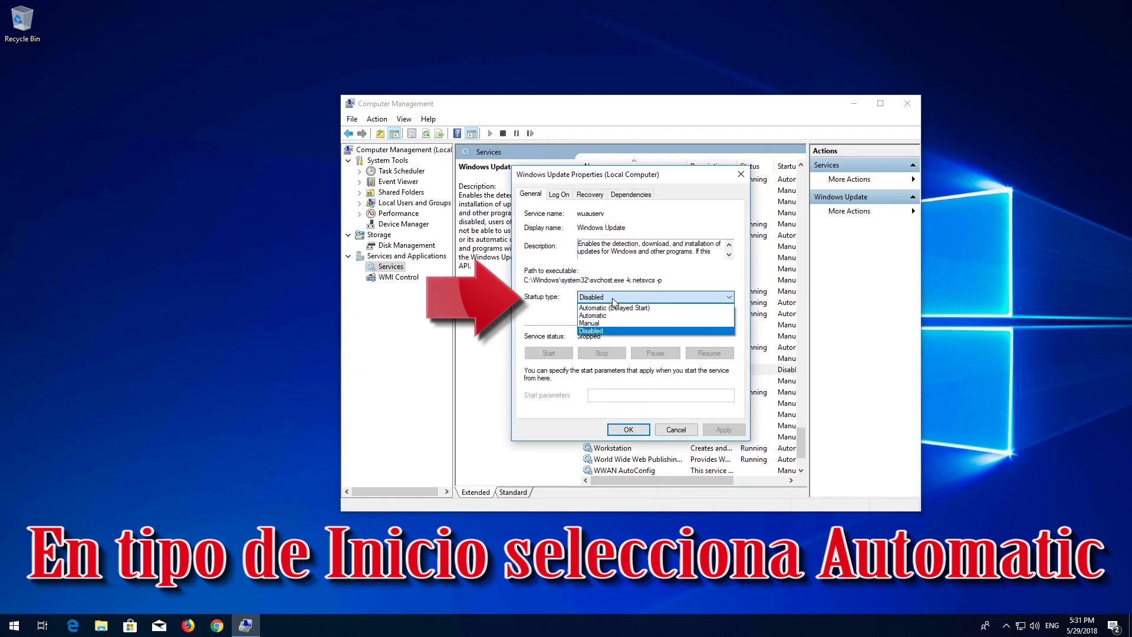
{"action": "left_click", "coordinate": [657, 318]}
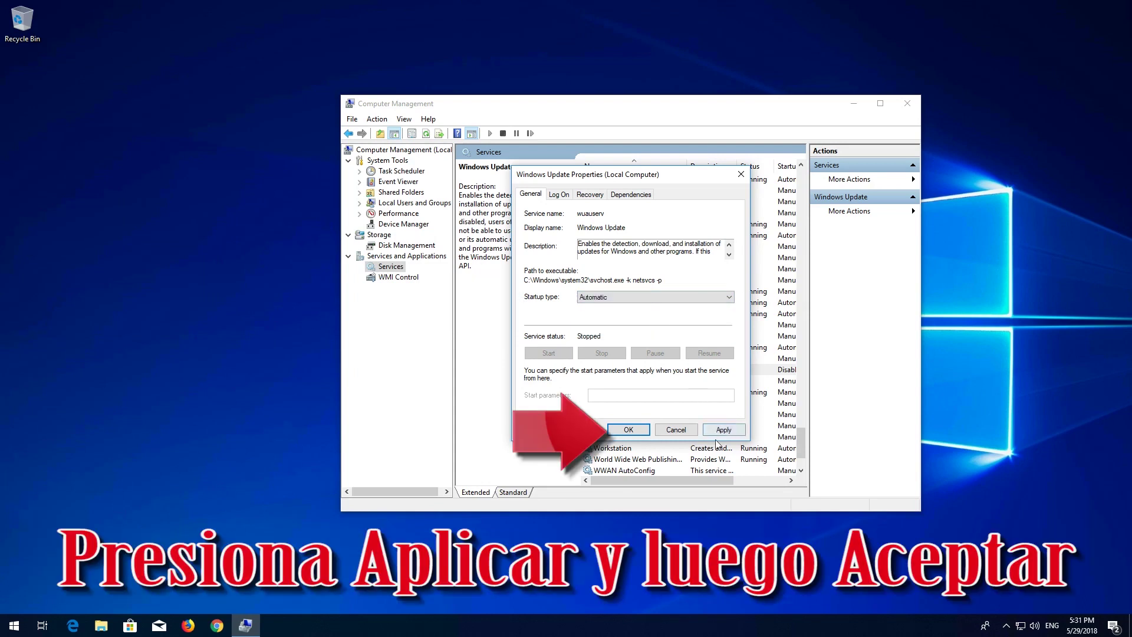
{"action": "left_click", "coordinate": [740, 429]}
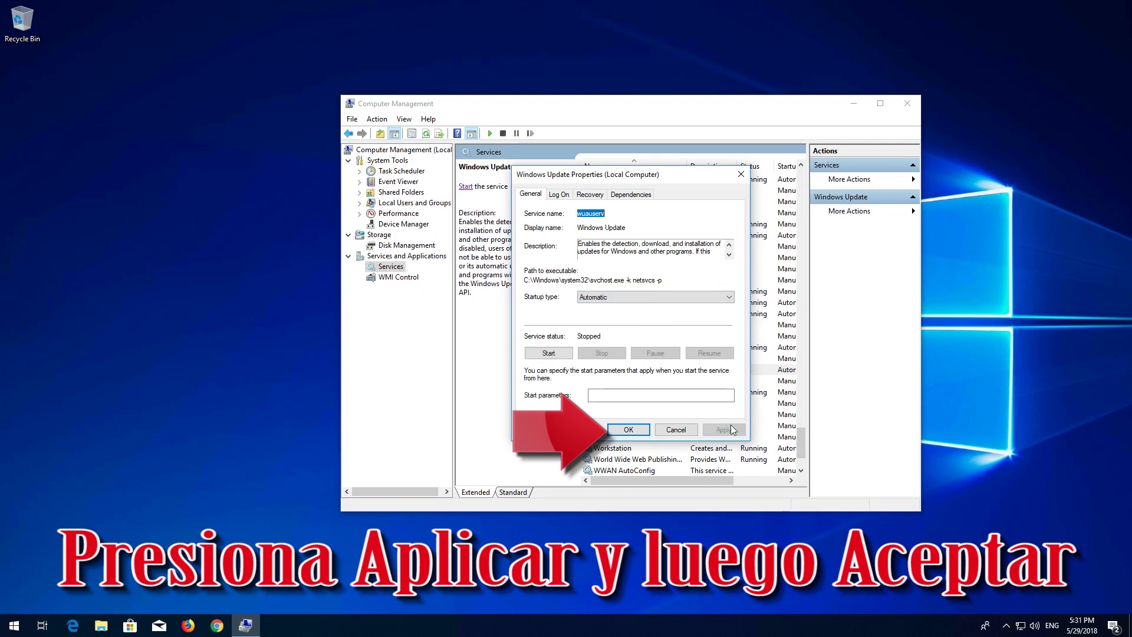
{"action": "left_click", "coordinate": [649, 430]}
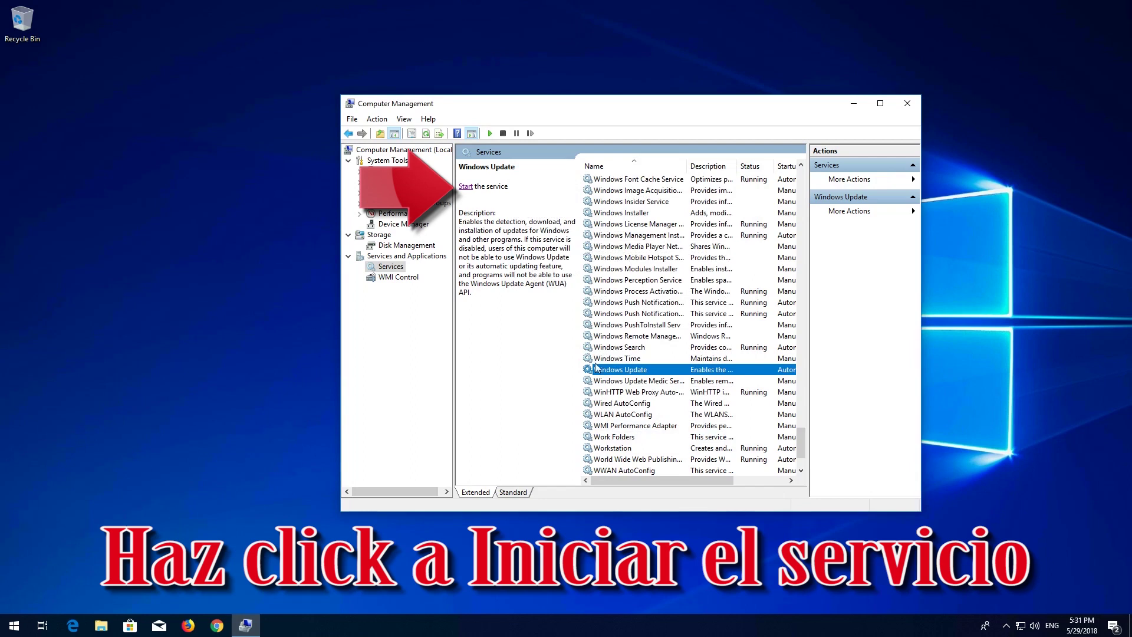
- Start the Windows Update service and close Computer Management
{"action": "left_click", "coordinate": [465, 186]}
{"action": "left_click", "coordinate": [472, 187]}
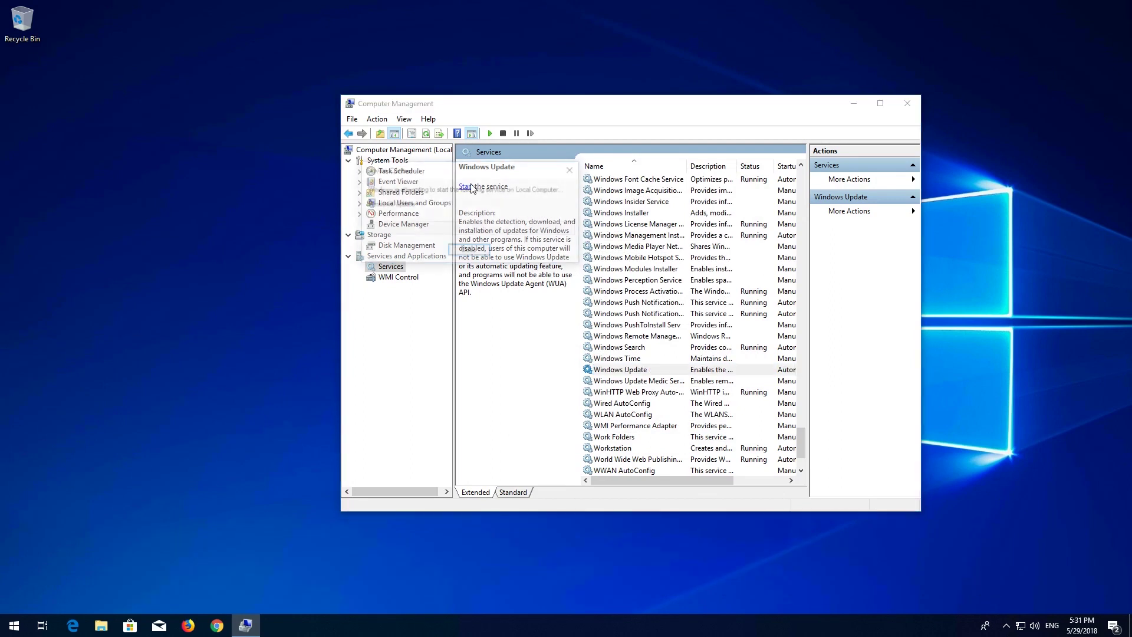
{"action": "left_click", "coordinate": [472, 188]}
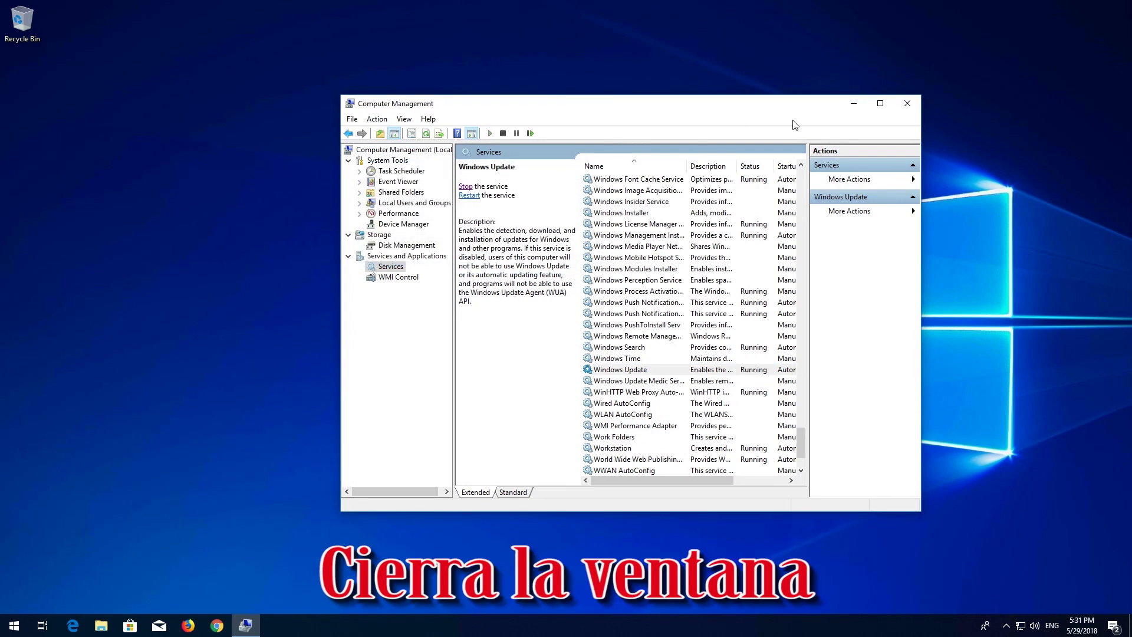
{"action": "left_click", "coordinate": [900, 112]}
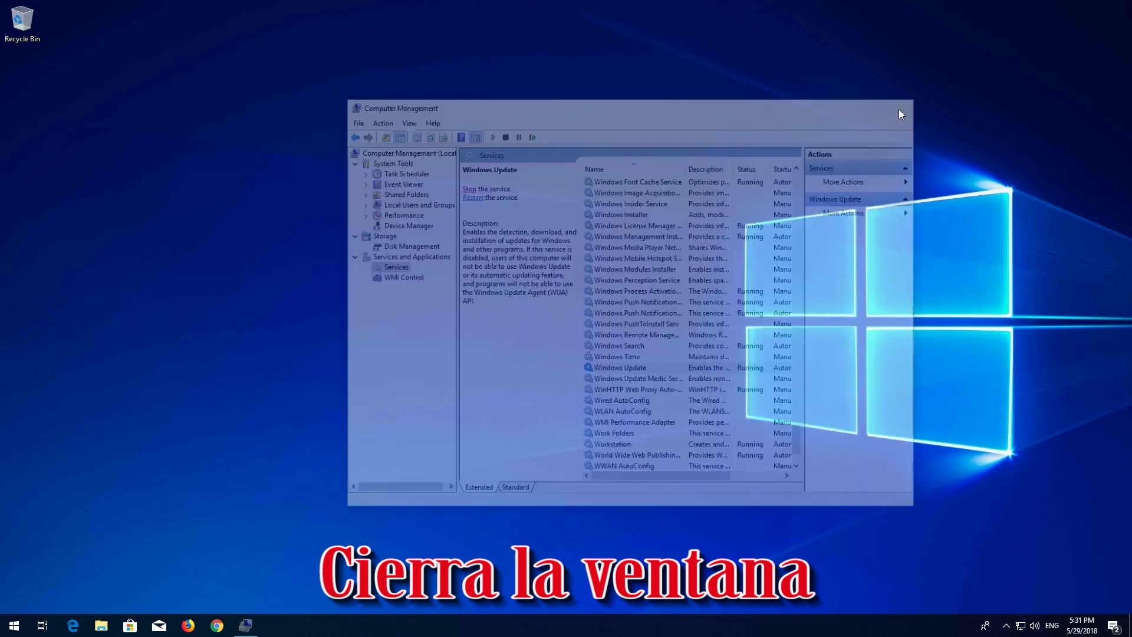
- Search for control panel, open Control Panel, and go to Programs and Features under Programs
{"action": "key", "text": "super"}
{"action": "type", "text": "cont"}
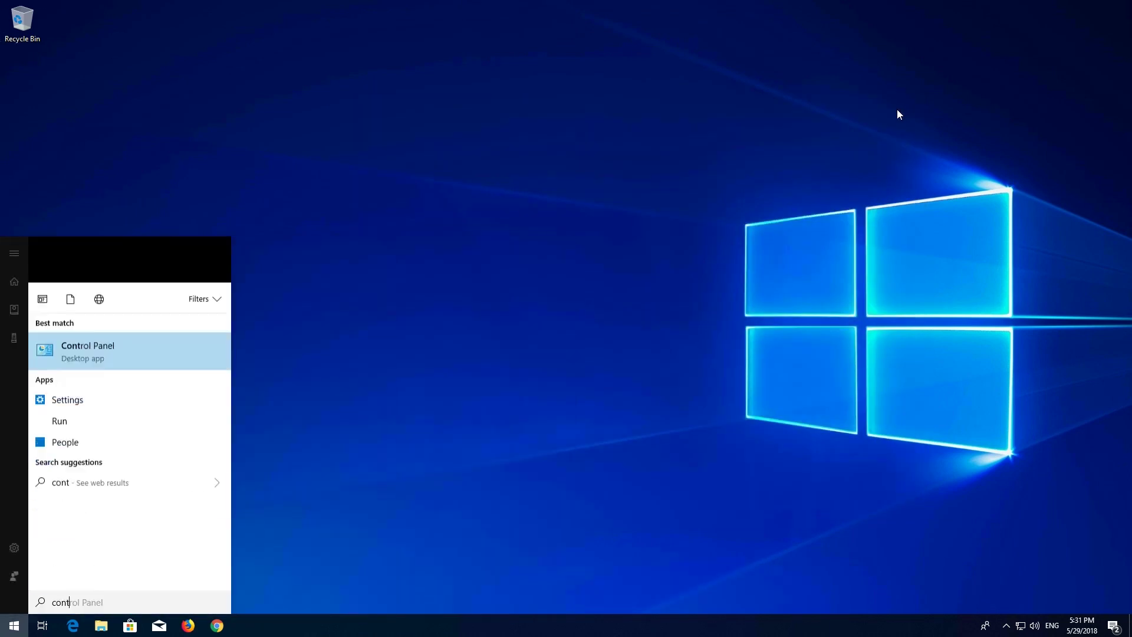
{"action": "type", "text": "rol pan"}
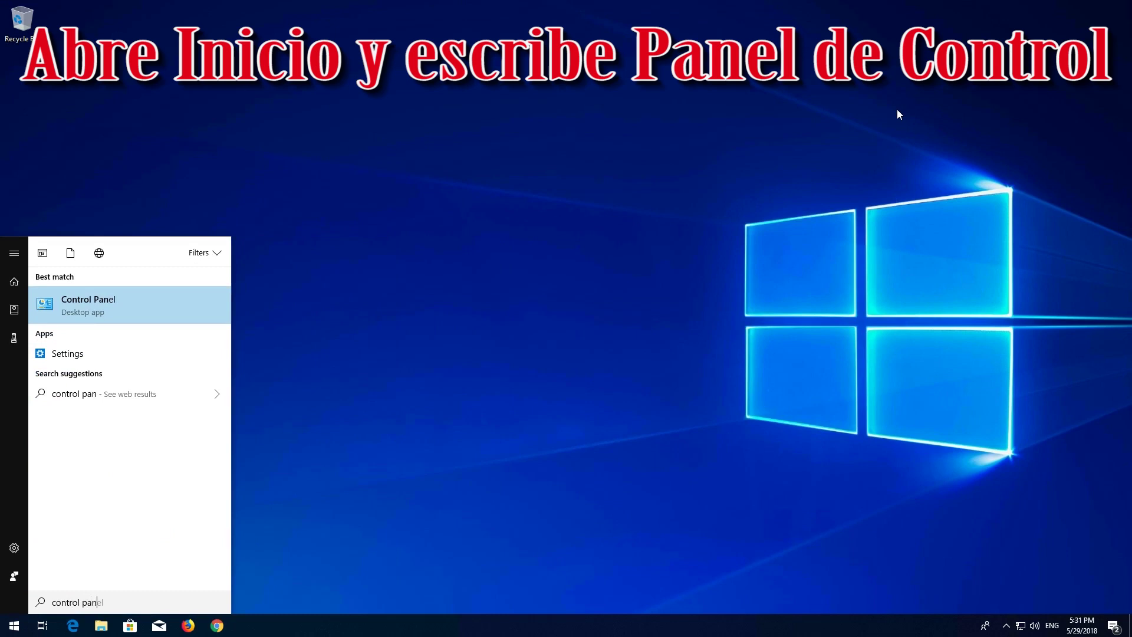
{"action": "type", "text": "el"}
{"action": "left_click", "coordinate": [105, 313]}
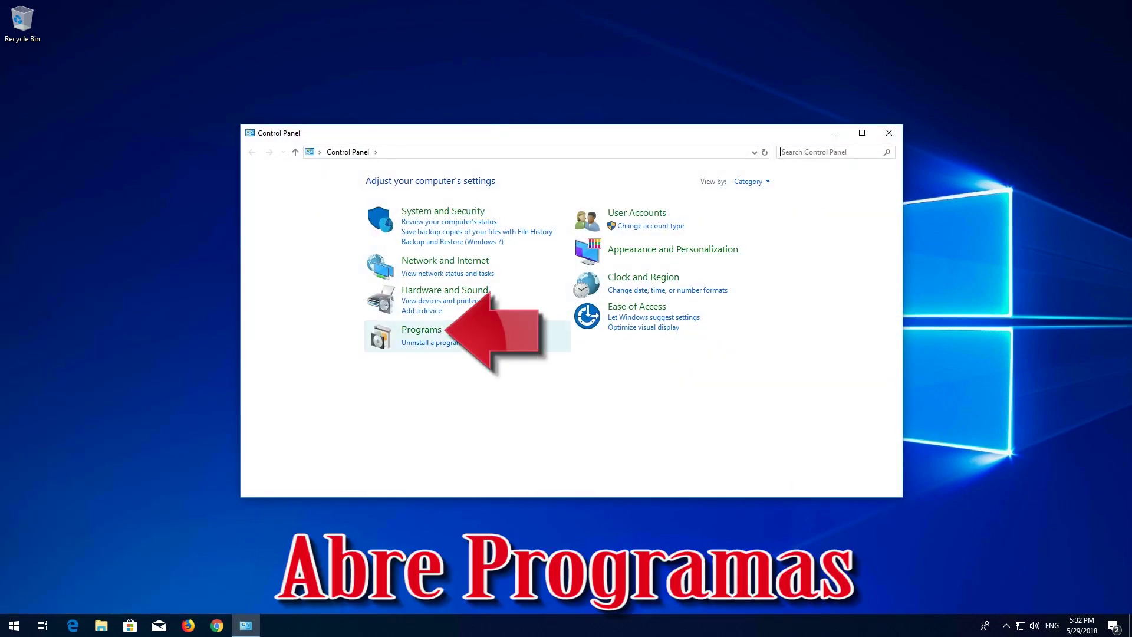
{"action": "left_click", "coordinate": [430, 335]}
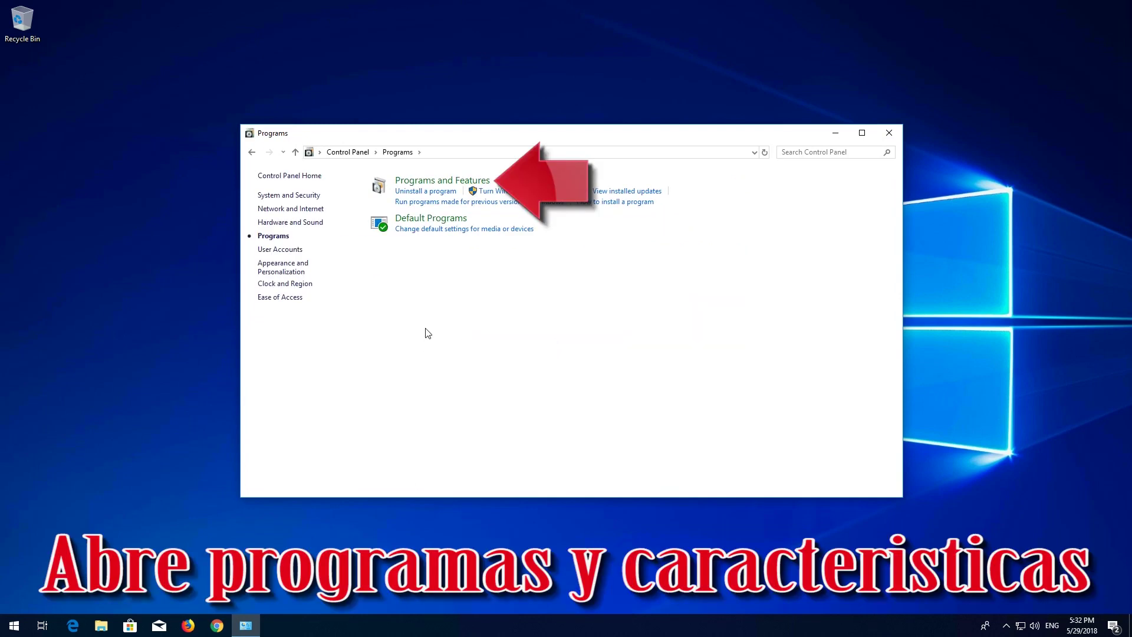
{"action": "left_click", "coordinate": [464, 181]}
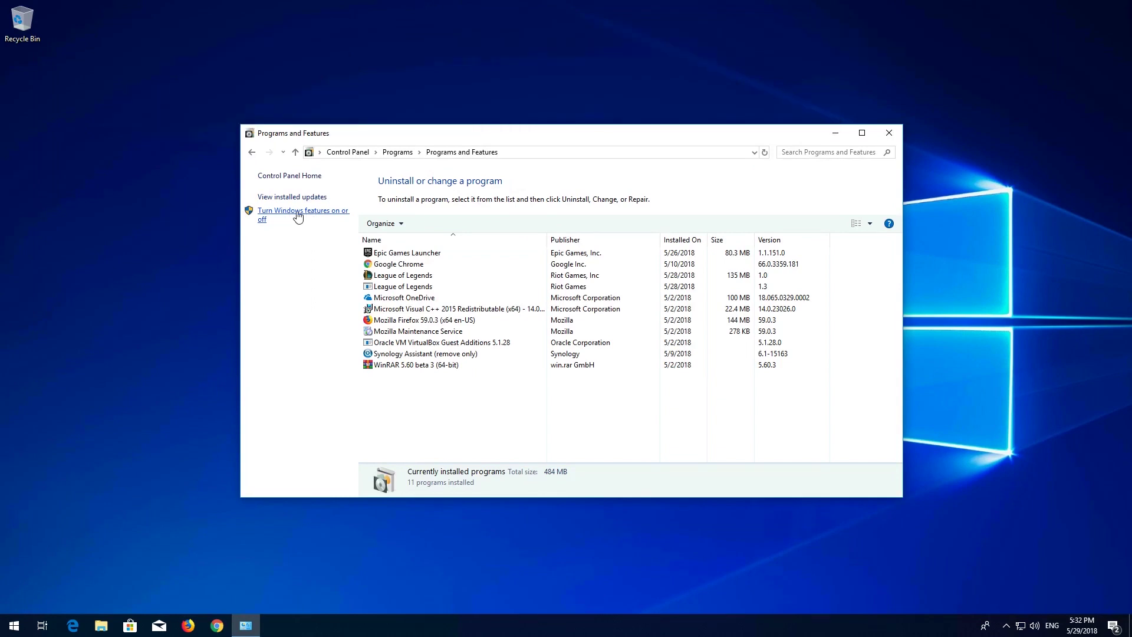
- In Windows Features, enable .NET Framework 3.5 with both Windows Communication Foundation HTTP Activation and Non-HTTP Activation
{"action": "left_click", "coordinate": [298, 214]}
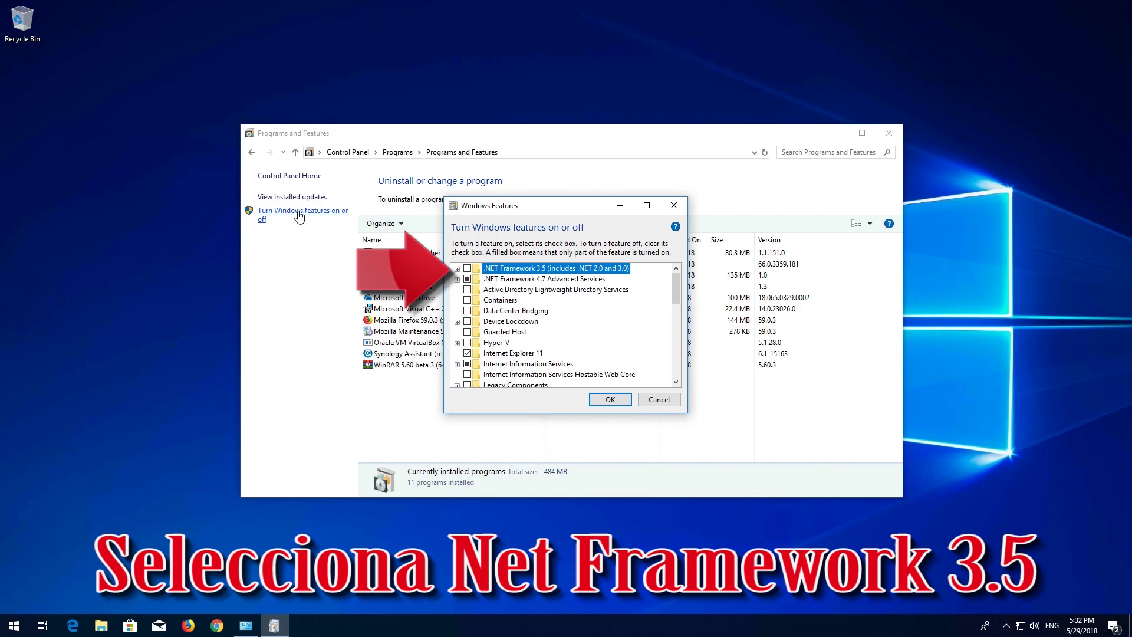
{"action": "left_click", "coordinate": [458, 269]}
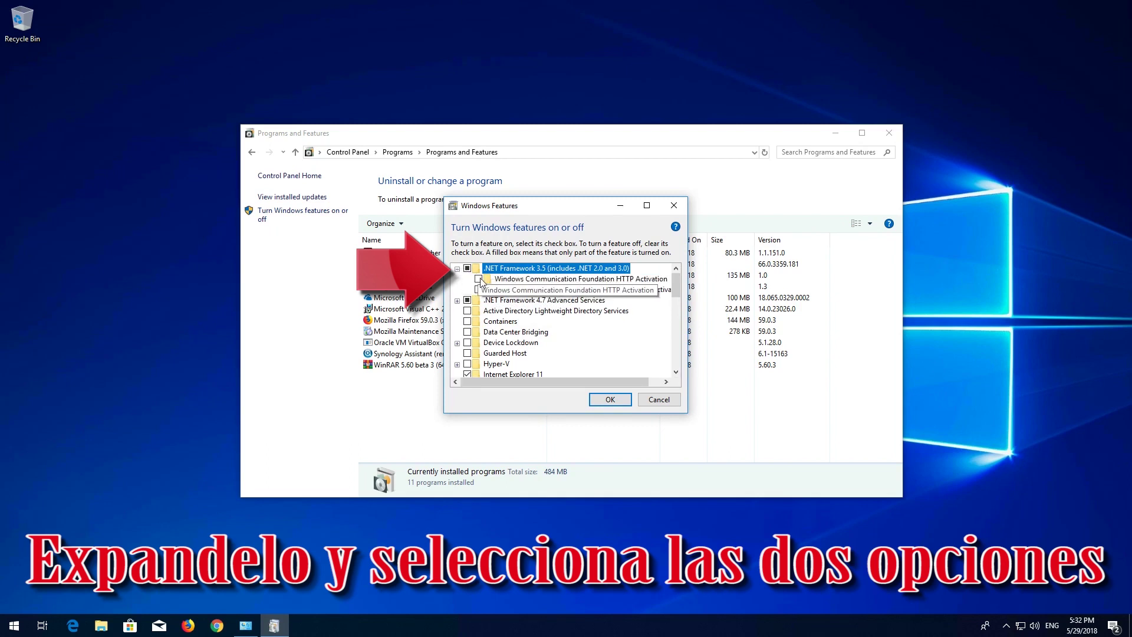
{"action": "left_click", "coordinate": [478, 279]}
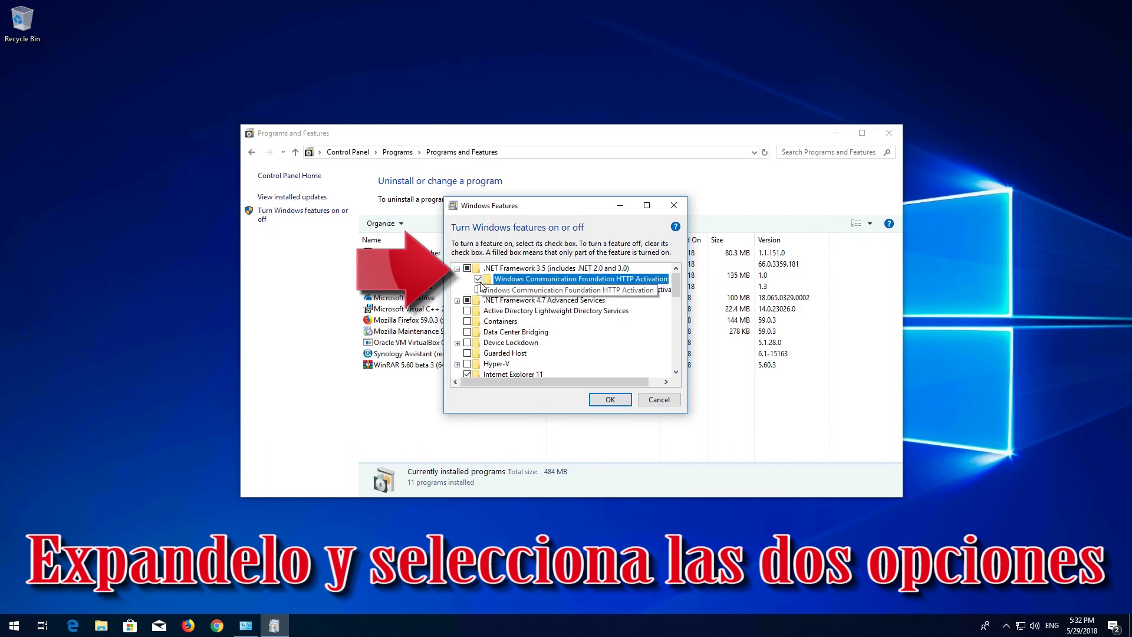
{"action": "left_click", "coordinate": [479, 290]}
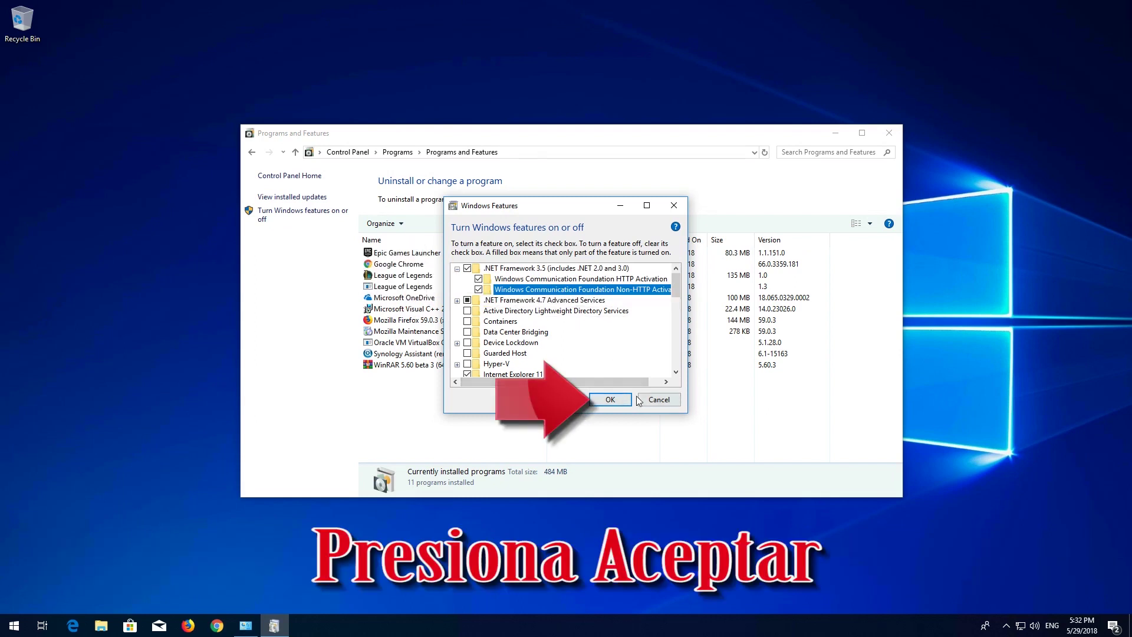
- Confirm the feature selection, let Windows Update download the required files, and close the Windows Features and Programs and Features windows
{"action": "left_click", "coordinate": [608, 400]}
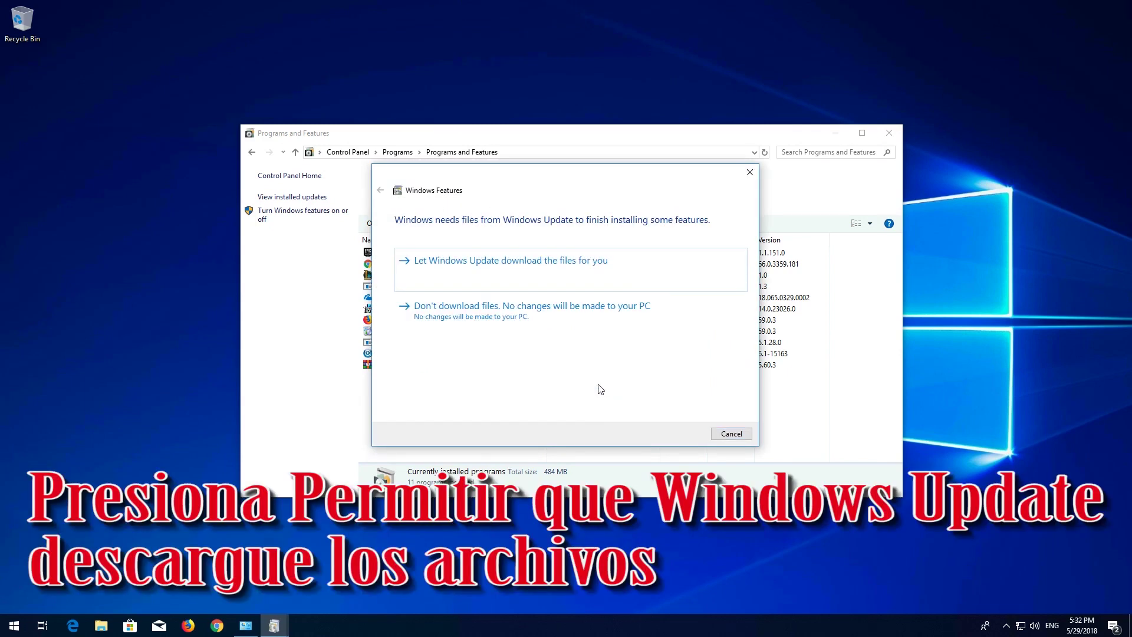
{"action": "left_click", "coordinate": [530, 281]}
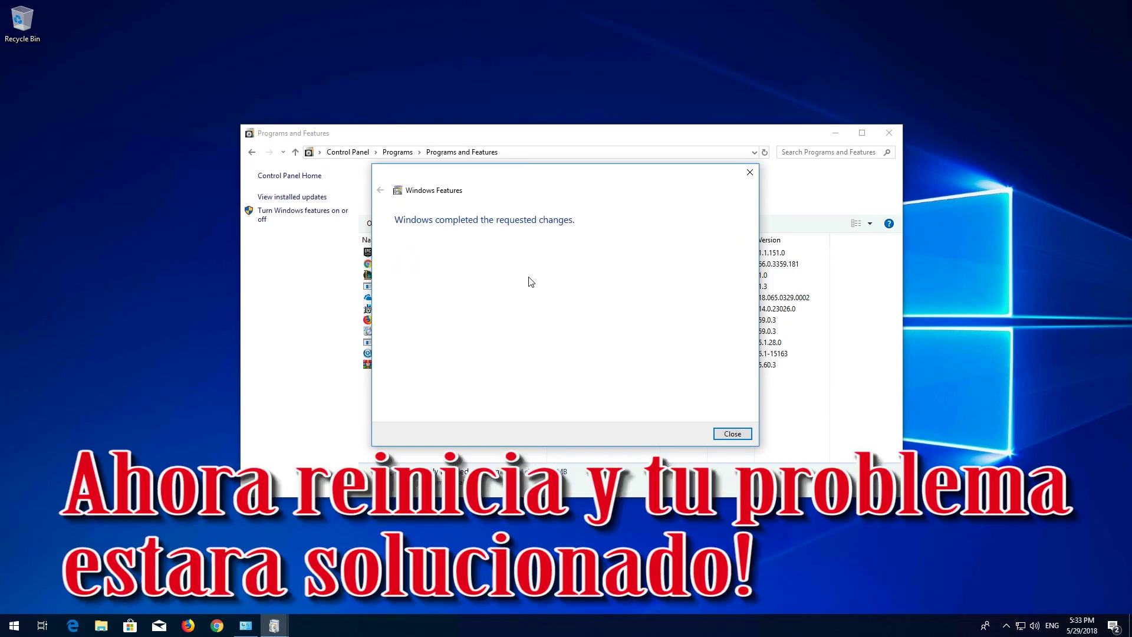
{"action": "left_click", "coordinate": [732, 438]}
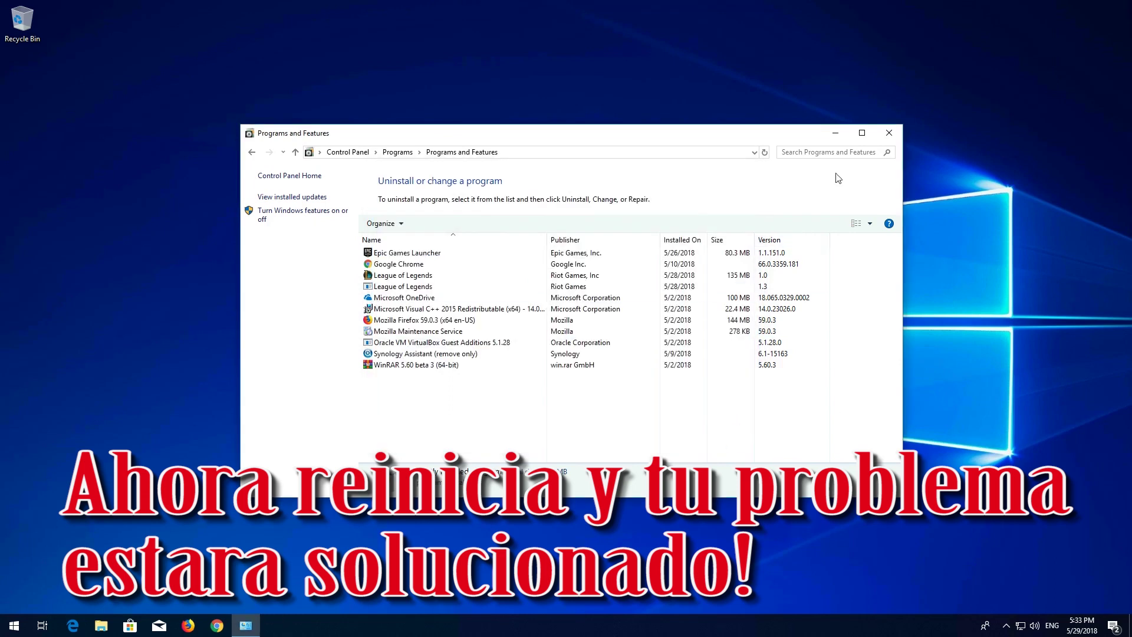
{"action": "left_click", "coordinate": [881, 134]}
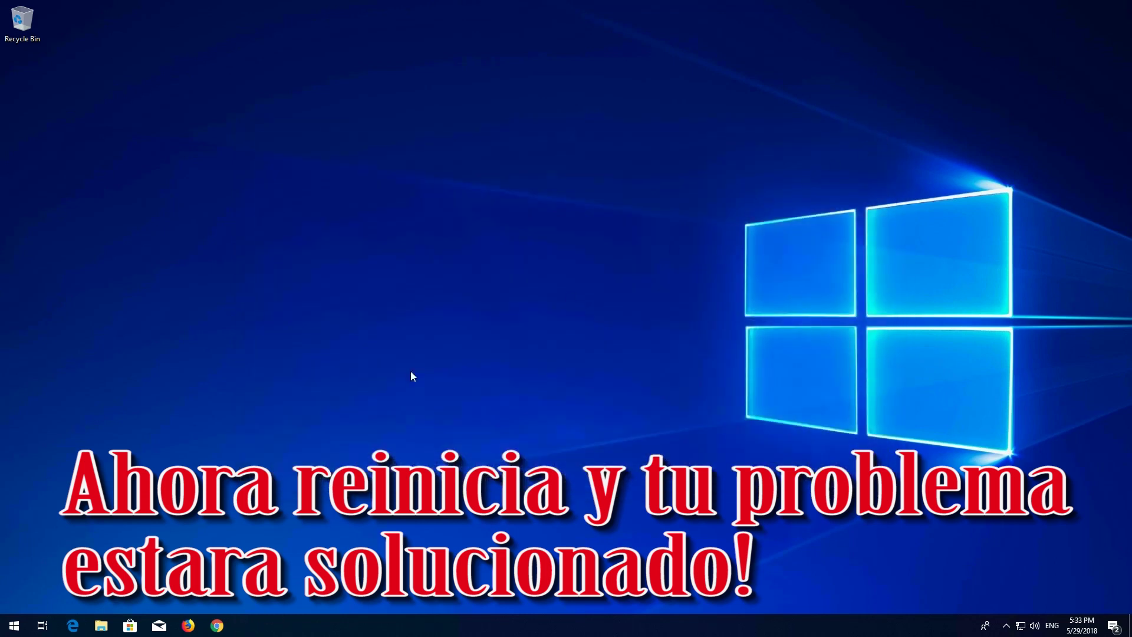
- Restart the computer to finish the .NET Framework 3.5 installation
{"action": "left_click", "coordinate": [15, 625]}
{"action": "left_click", "coordinate": [15, 601]}
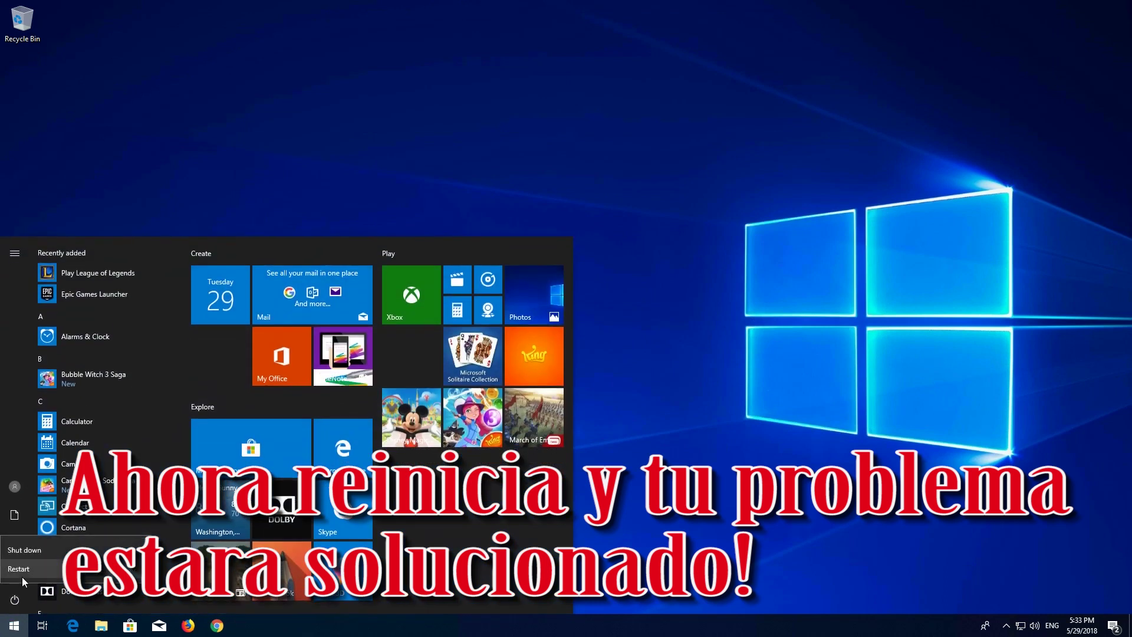
{"action": "left_click", "coordinate": [23, 573]}
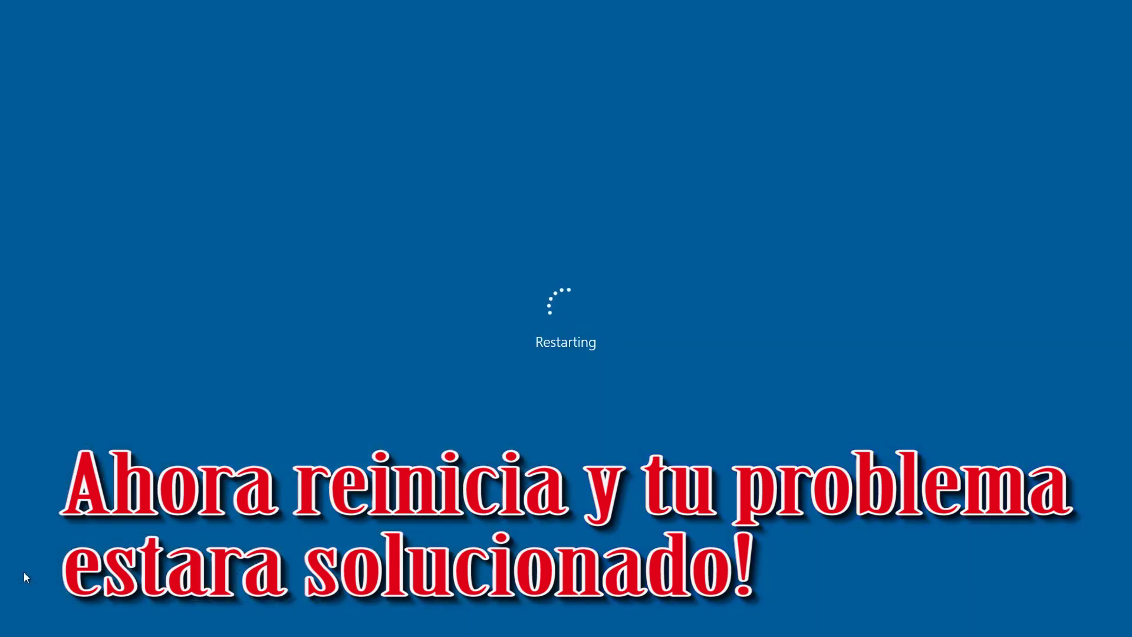